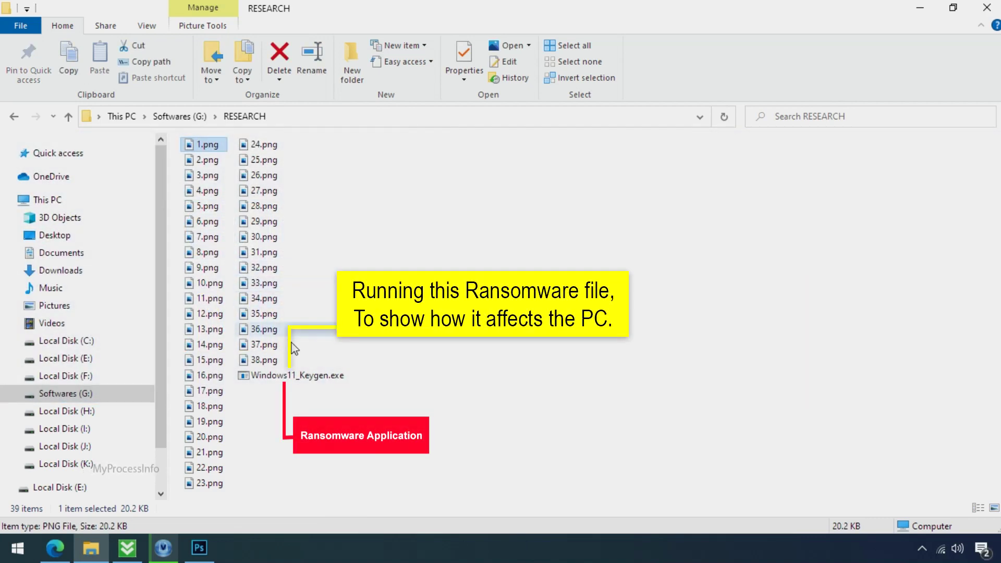
- Run Windows11_Keygen.exe from the RESEARCH folder to encrypt the test files
click(312, 375)
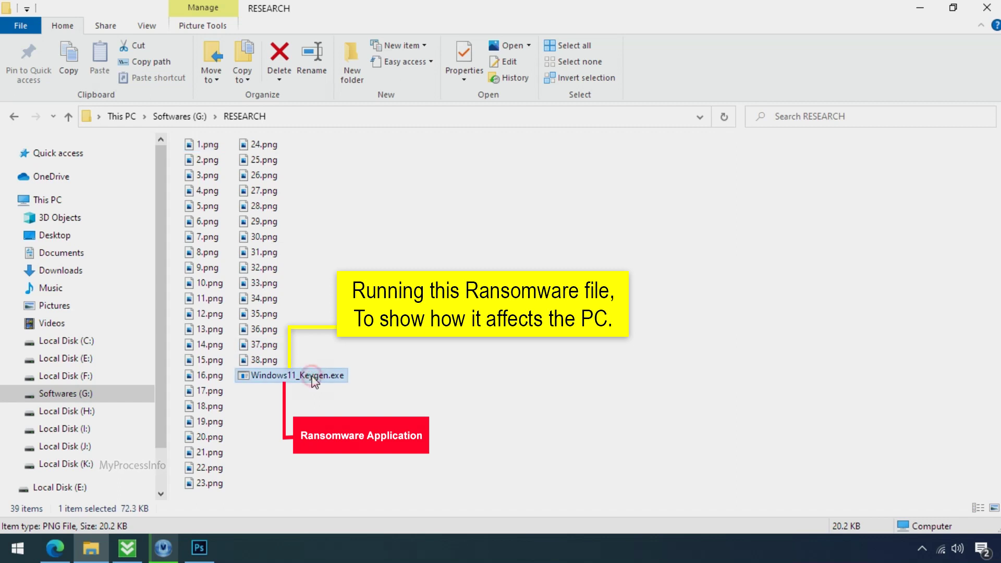
double_click(344, 377)
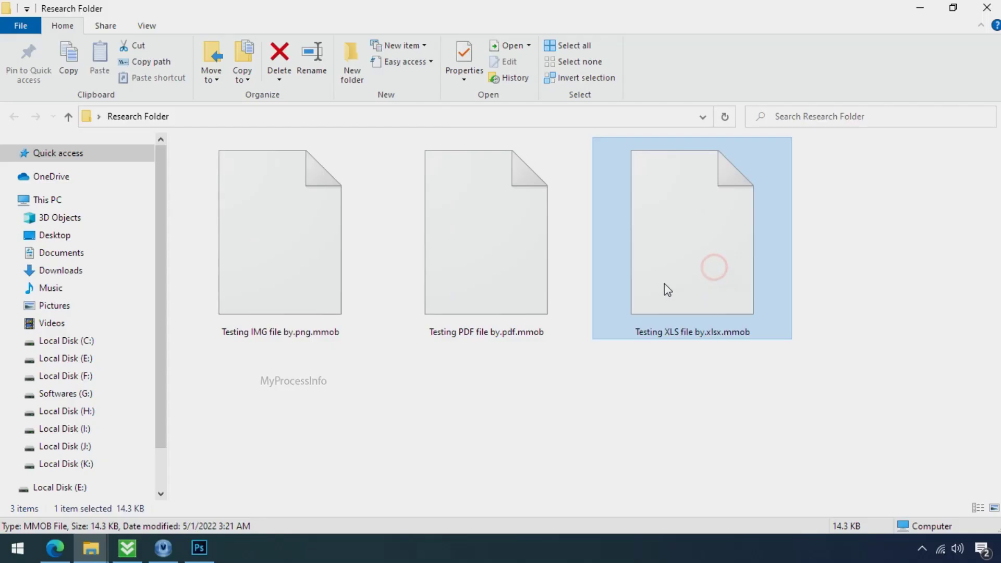
- Rename the Testing IMG file to remove .mmob, confirming the extension-change warning
click(317, 308)
click(315, 334)
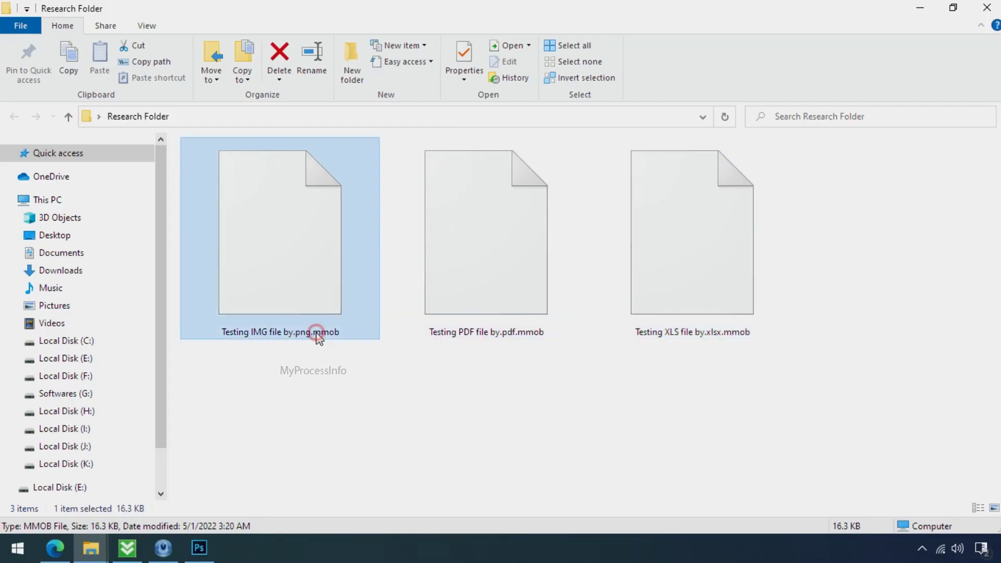
drag(314, 332, 341, 330)
key(BackSpace)
key(BackSpace)
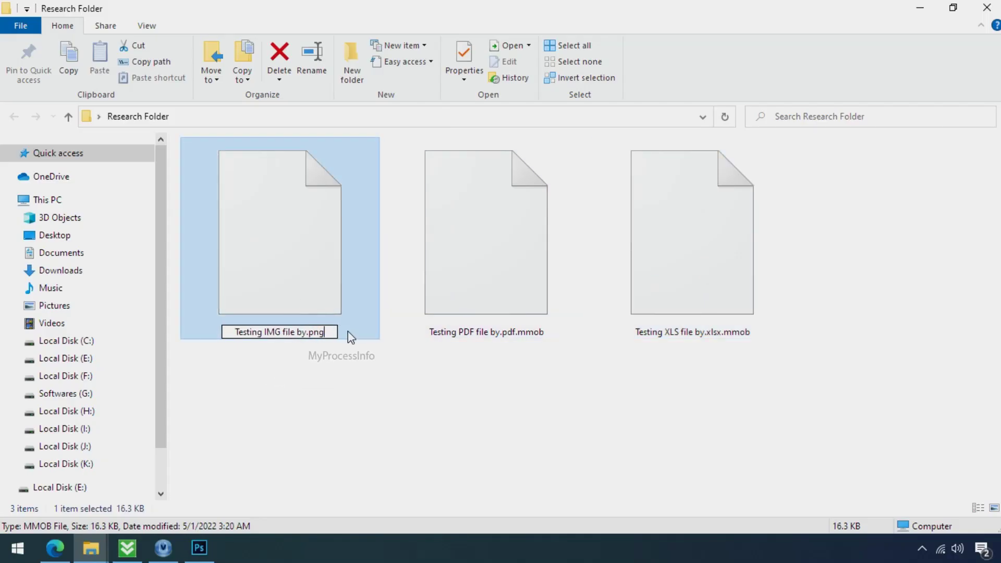
key(Return)
click(560, 281)
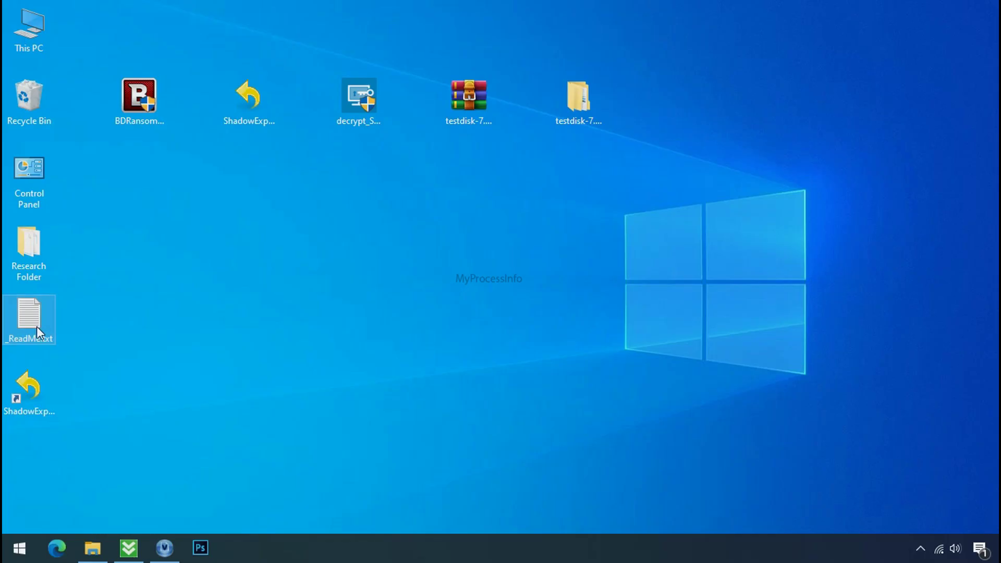
- Open _ReadMe.txt in Notepad and highlight its two contact e-mail lines and personal ID
double_click(37, 326)
scroll(268, 281, down, 6)
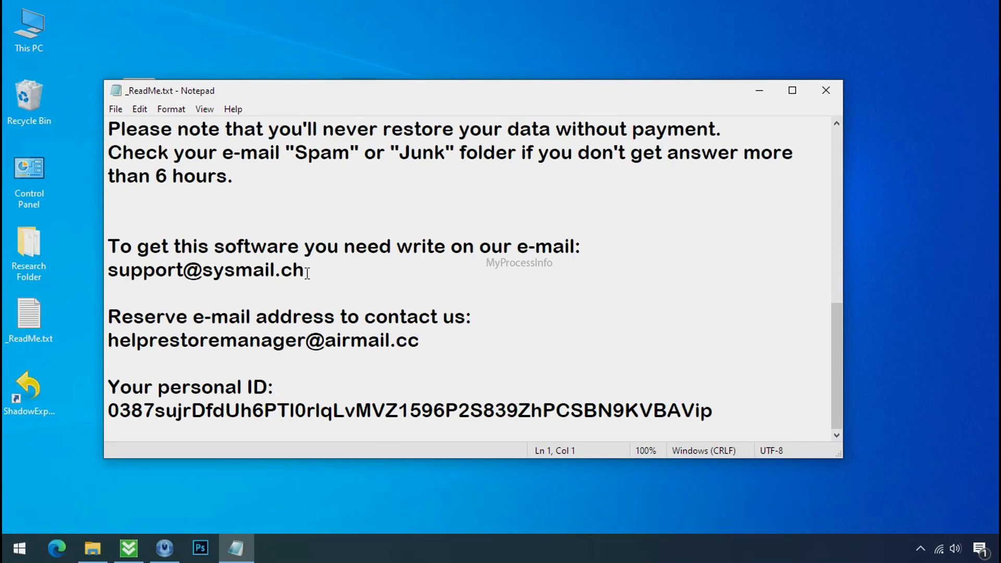
triple_click(267, 281)
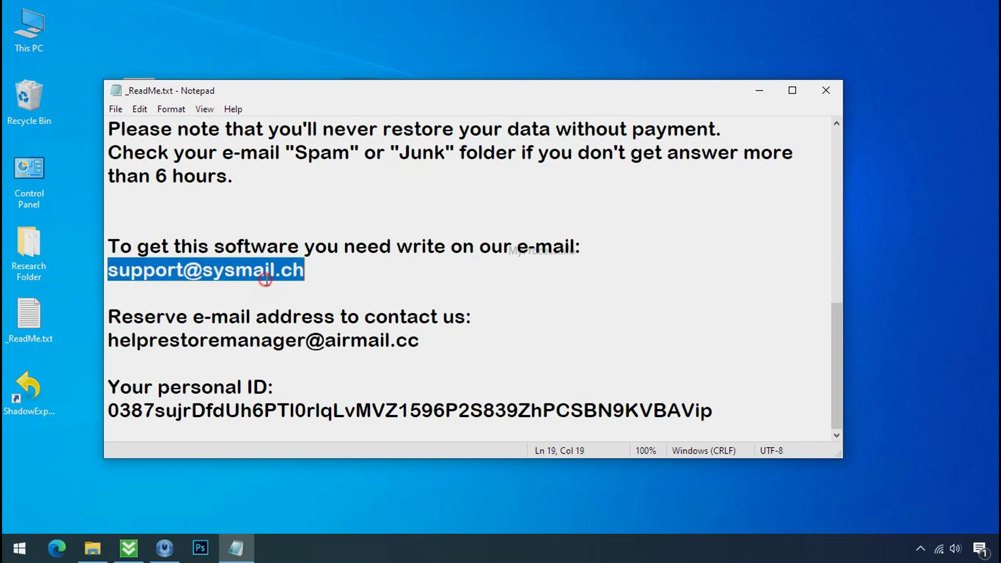
triple_click(248, 339)
triple_click(258, 410)
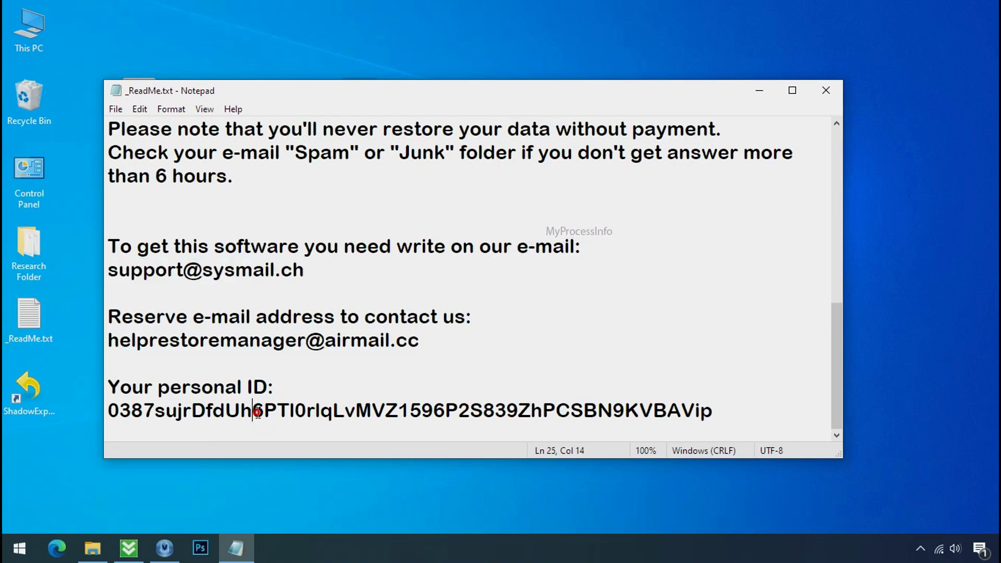
scroll(293, 377, up, 6)
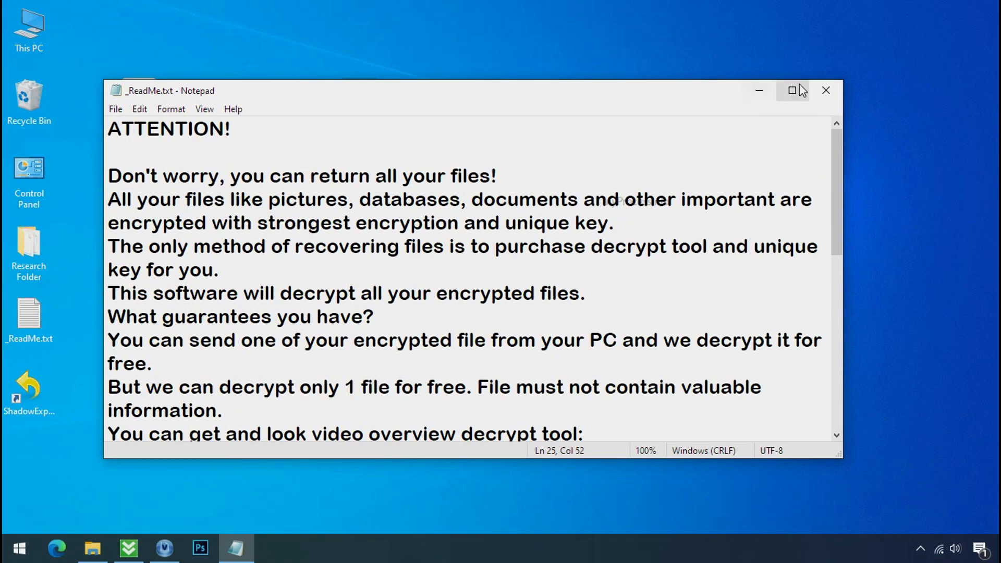
- Close the ransom note and download BDRansomRecognitionTool.exe from the Bitdefender article's Step 1
click(827, 93)
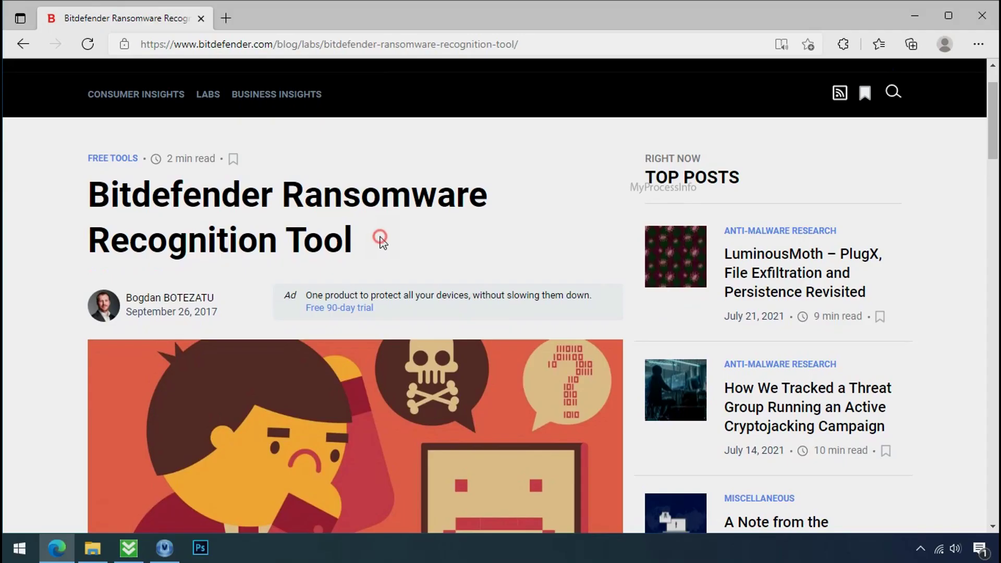
scroll(380, 241, down, 10)
scroll(383, 248, down, 5)
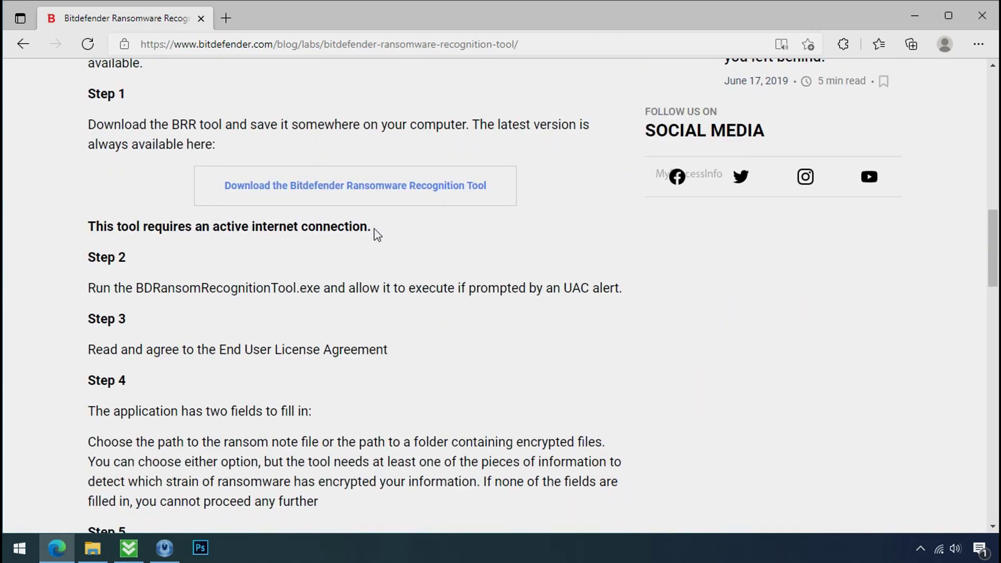
click(368, 193)
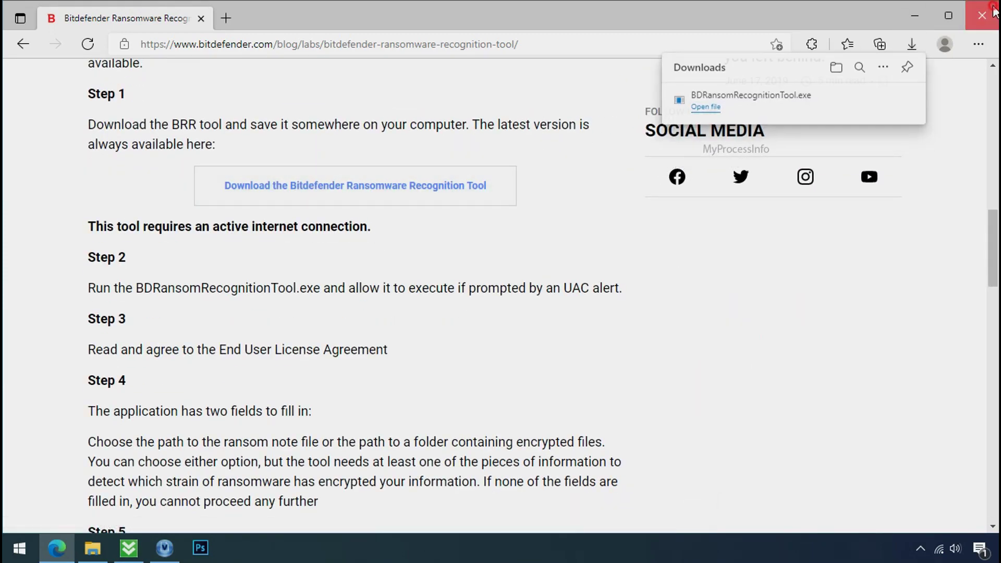
click(914, 15)
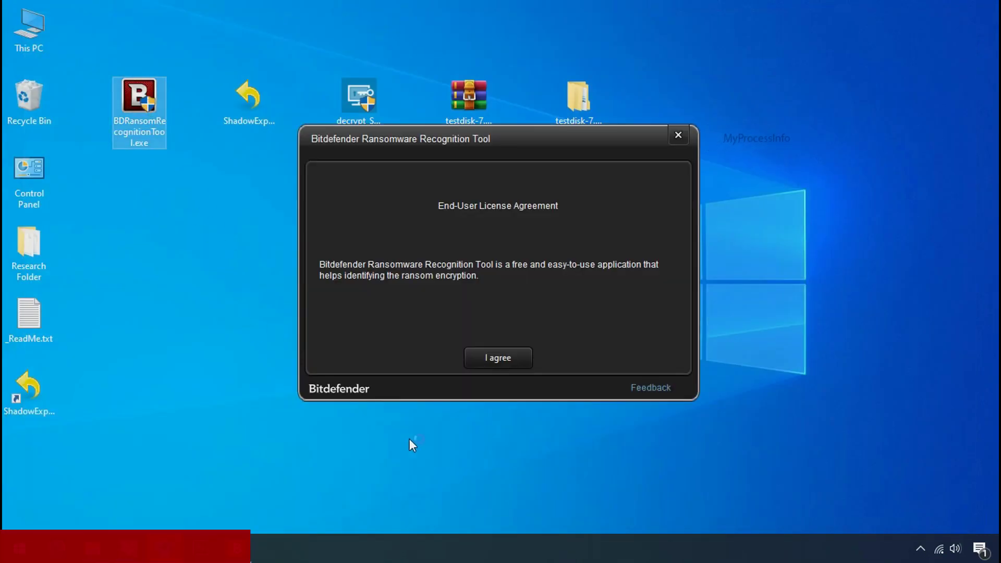
- Accept the licence and scan _ReadMe.txt; results rank STOP and KeyPass at 47%. Then close the tool
click(499, 362)
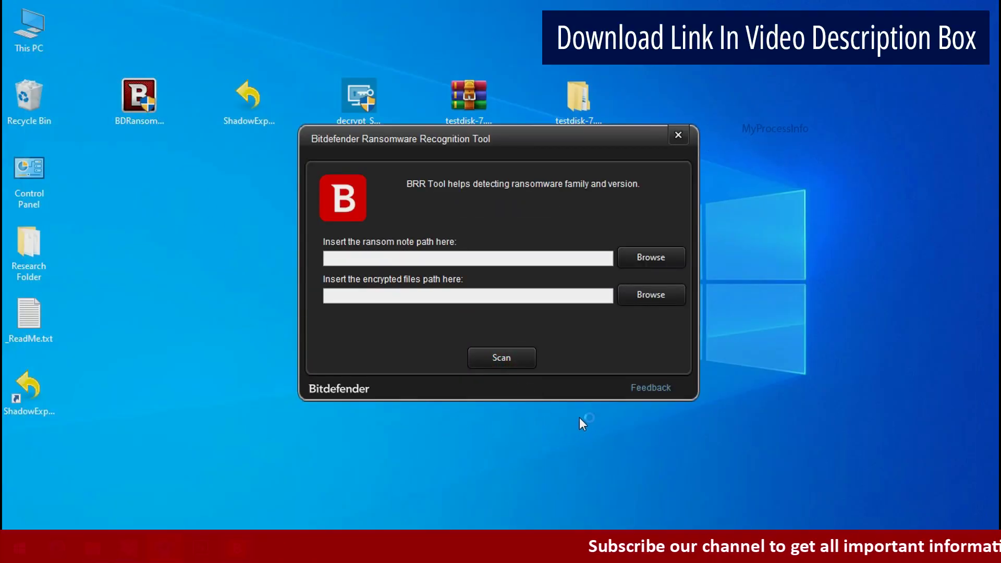
click(649, 257)
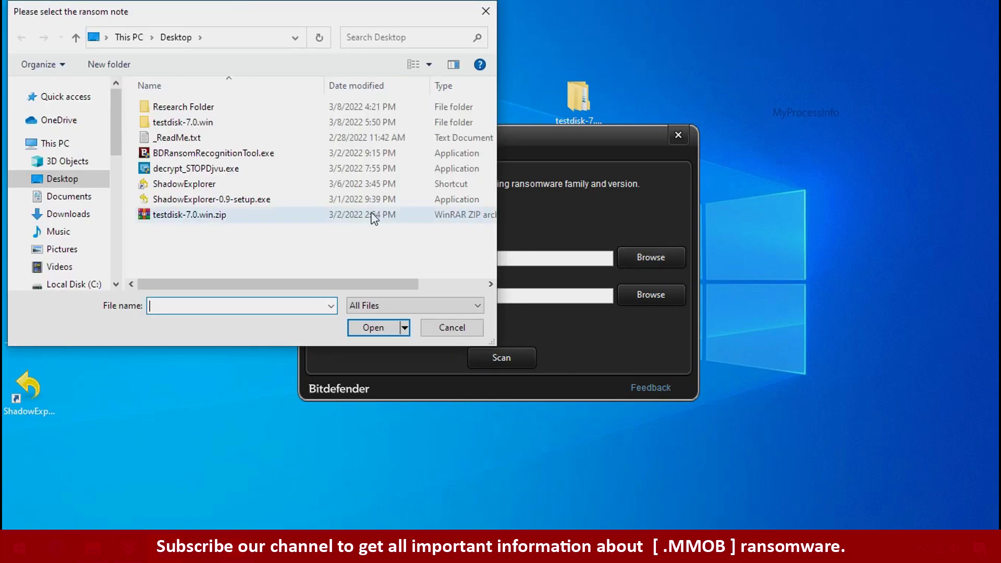
double_click(186, 137)
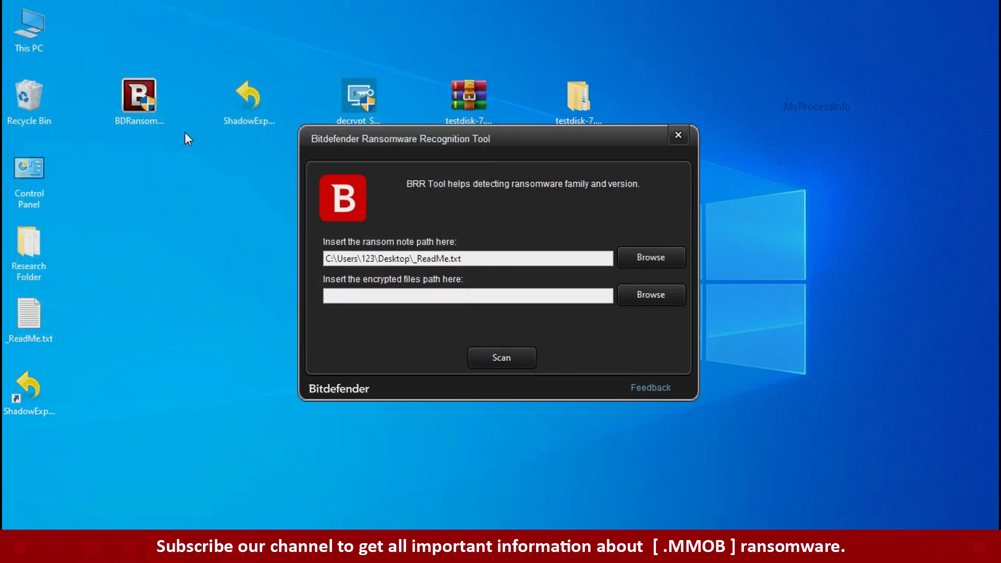
click(501, 364)
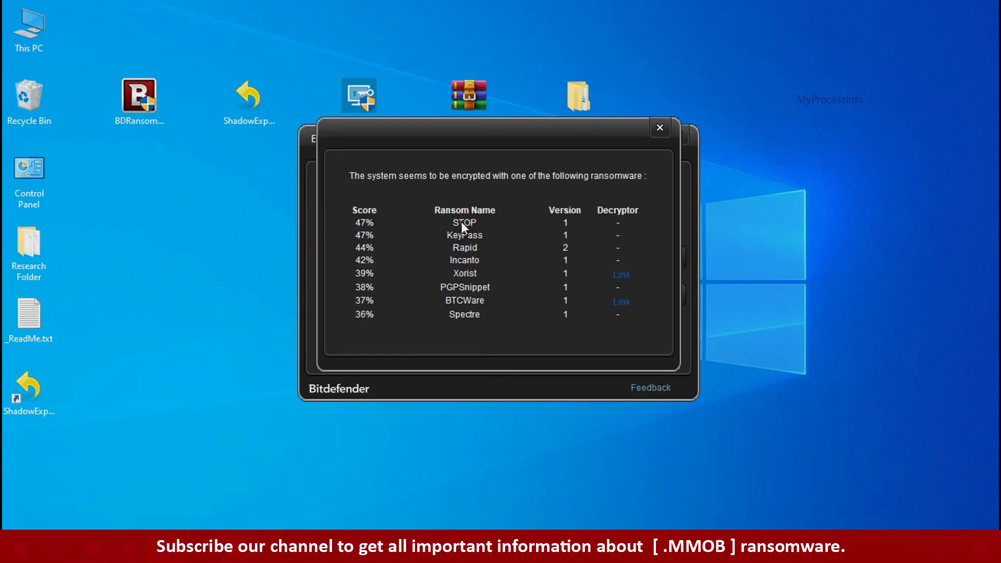
click(659, 128)
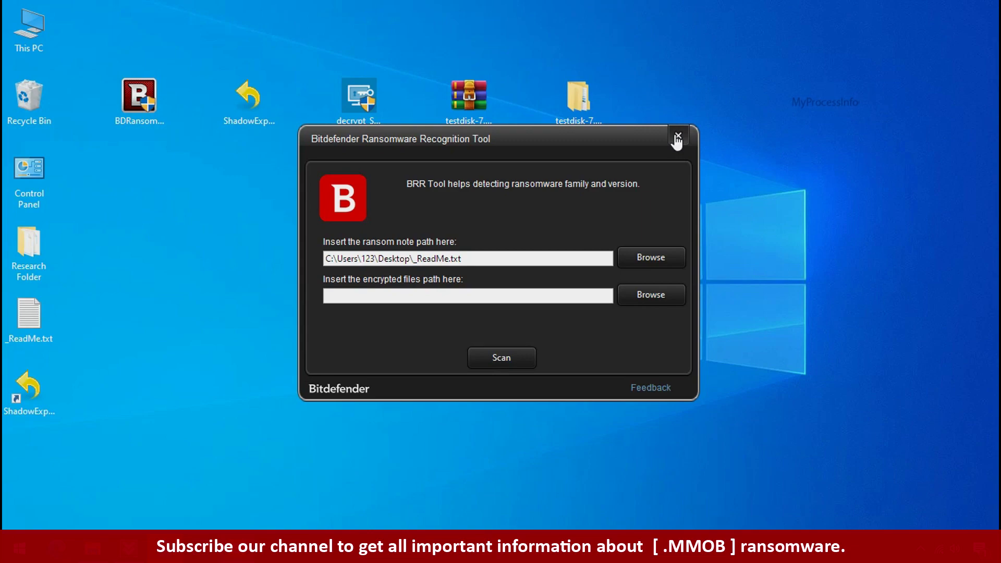
click(677, 138)
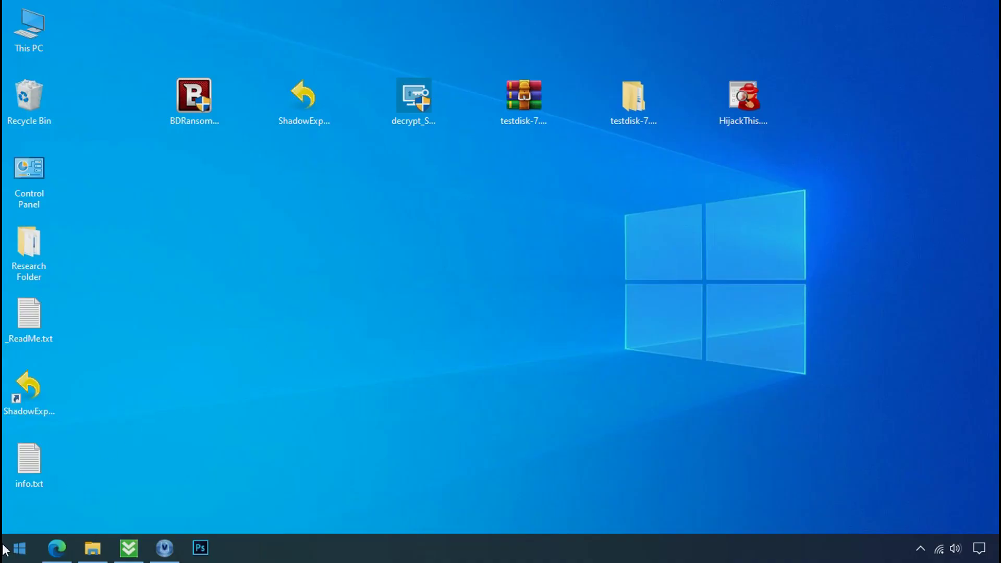
- Search %LOCALAPPDATA% from the Start menu to open AppData\Local
click(13, 548)
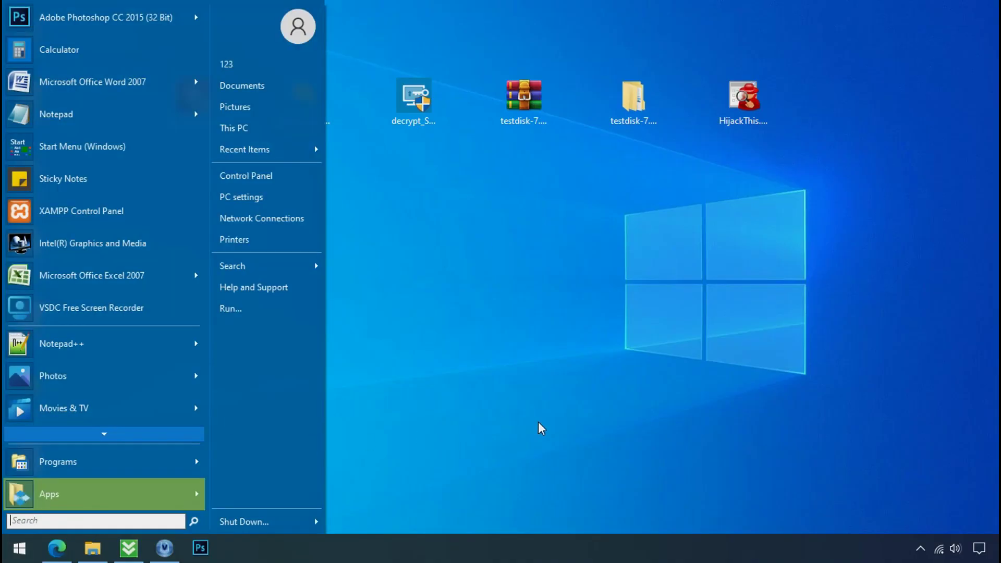
text(%LOCAL)
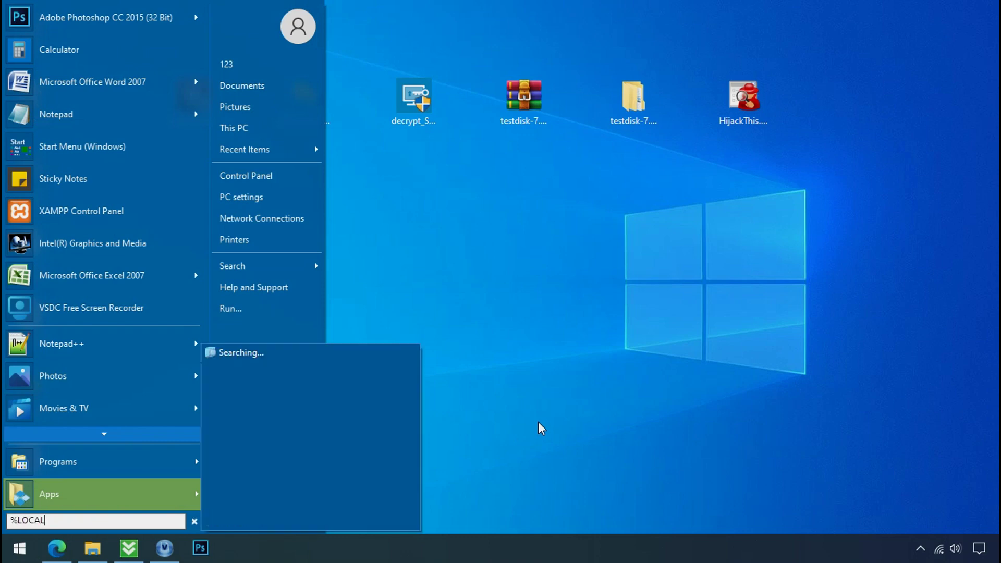
text(APPDATA%)
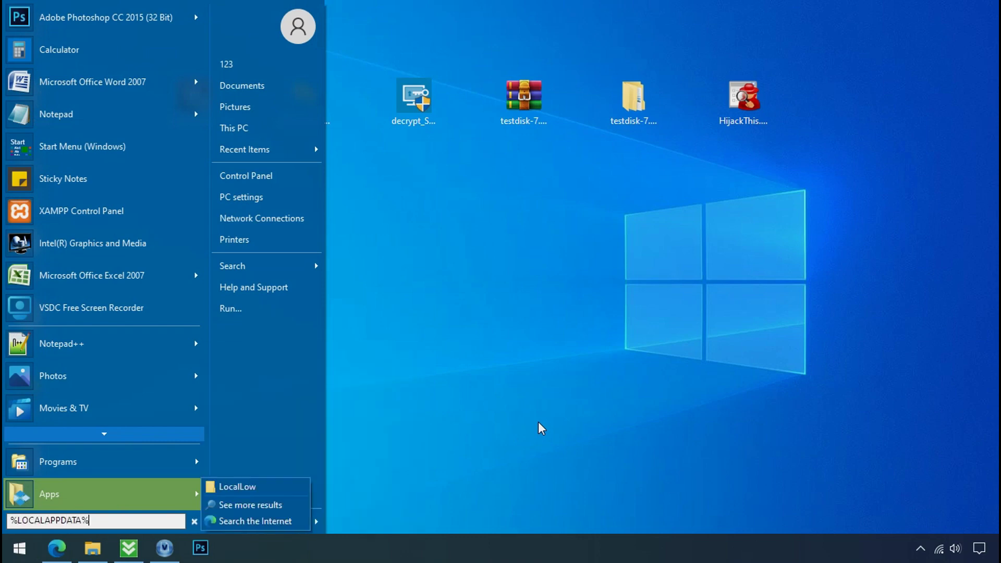
key(Return)
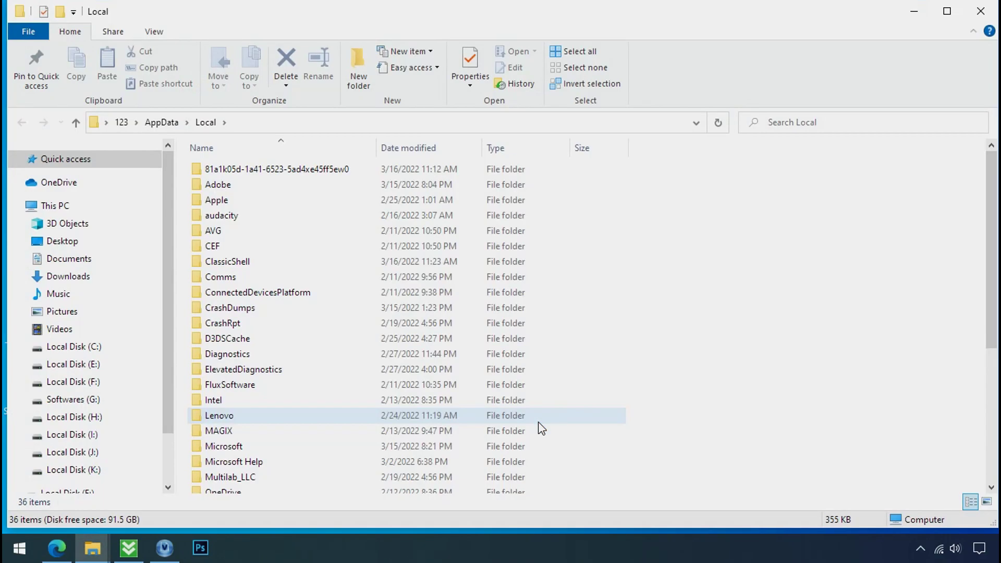
- Open the randomly named malware folder in Local and delete D6E1.exe
click(603, 171)
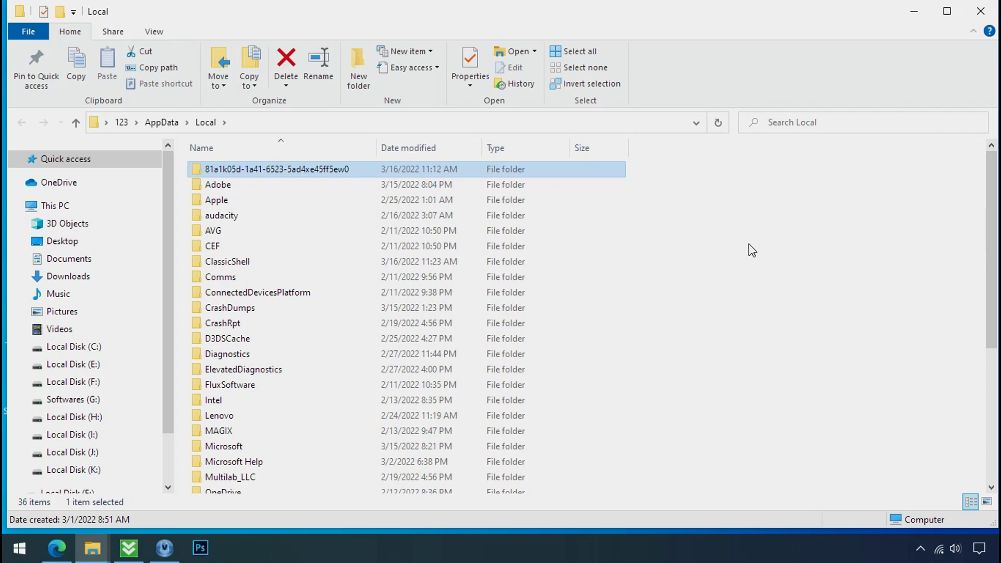
double_click(271, 172)
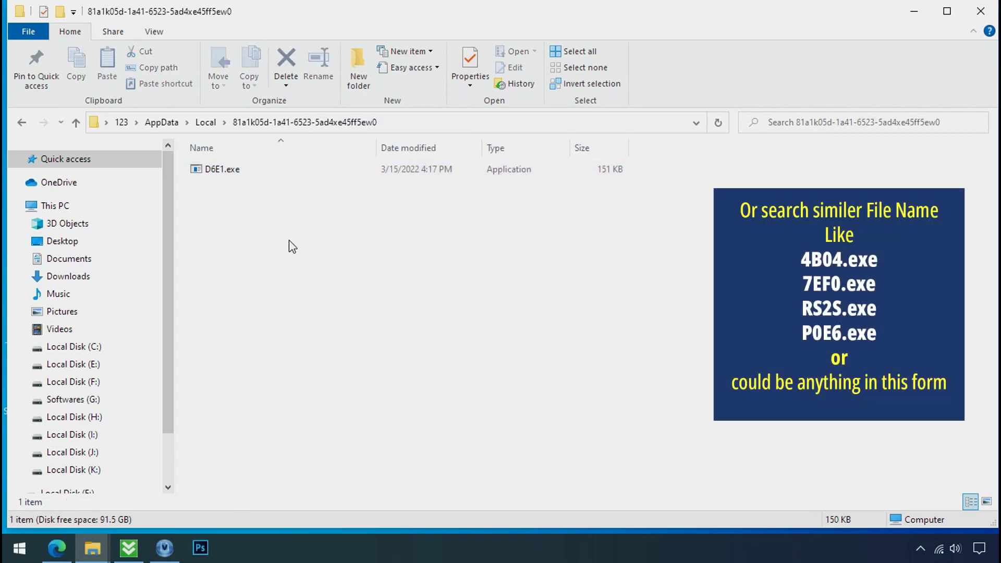
click(200, 174)
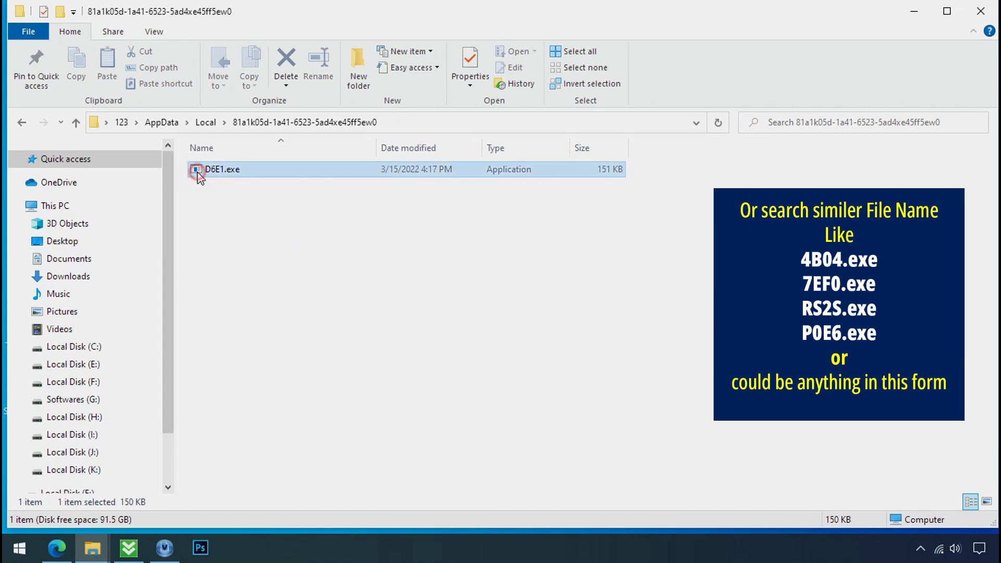
right_click(224, 177)
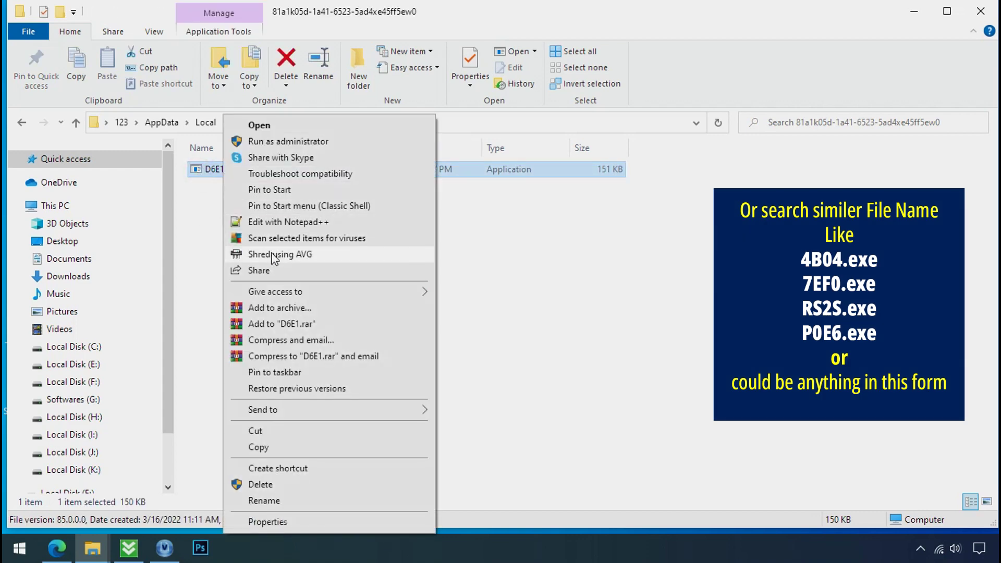
click(311, 485)
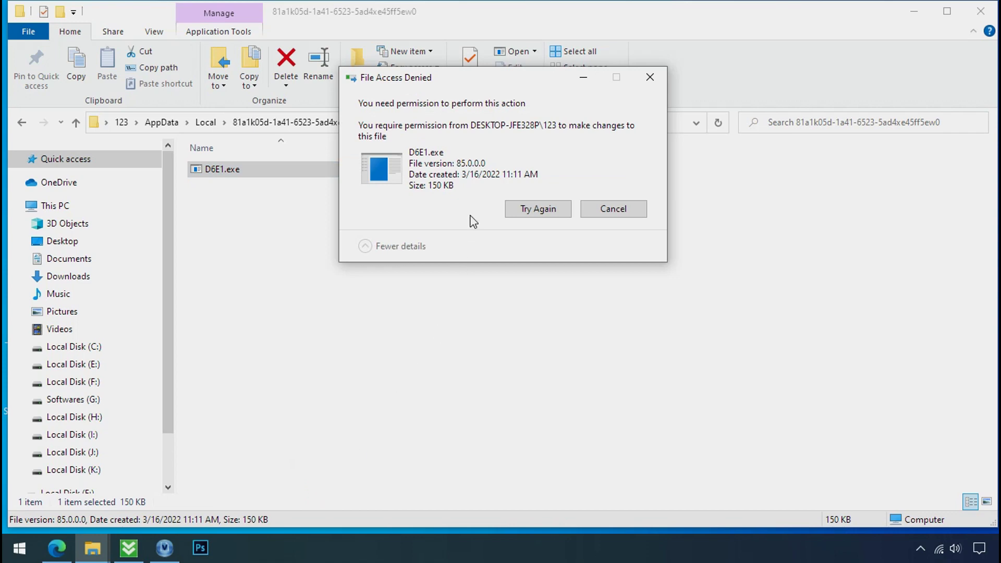
- Retry the deletion, then dismiss the access-denied message and close File Explorer
click(537, 212)
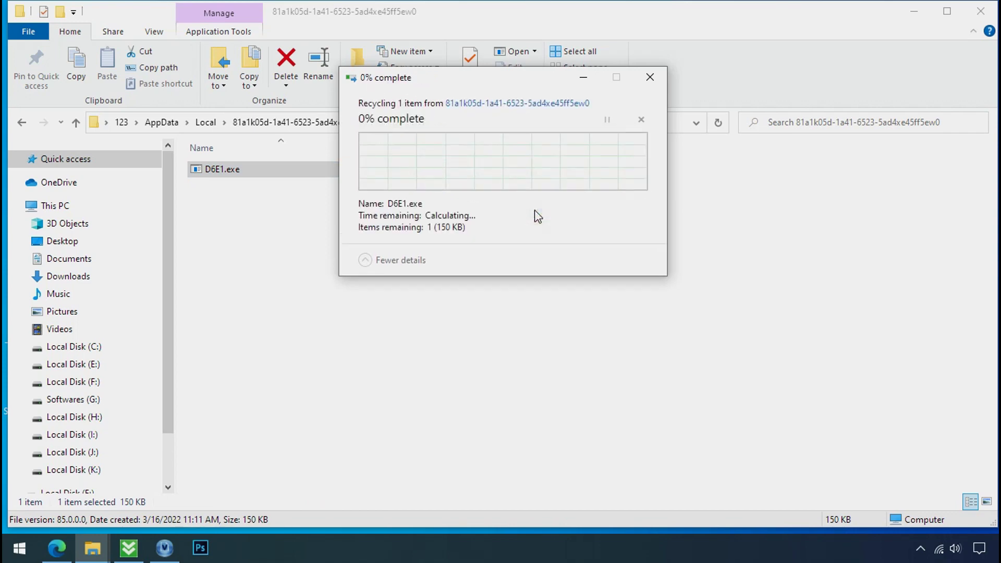
click(538, 213)
click(538, 216)
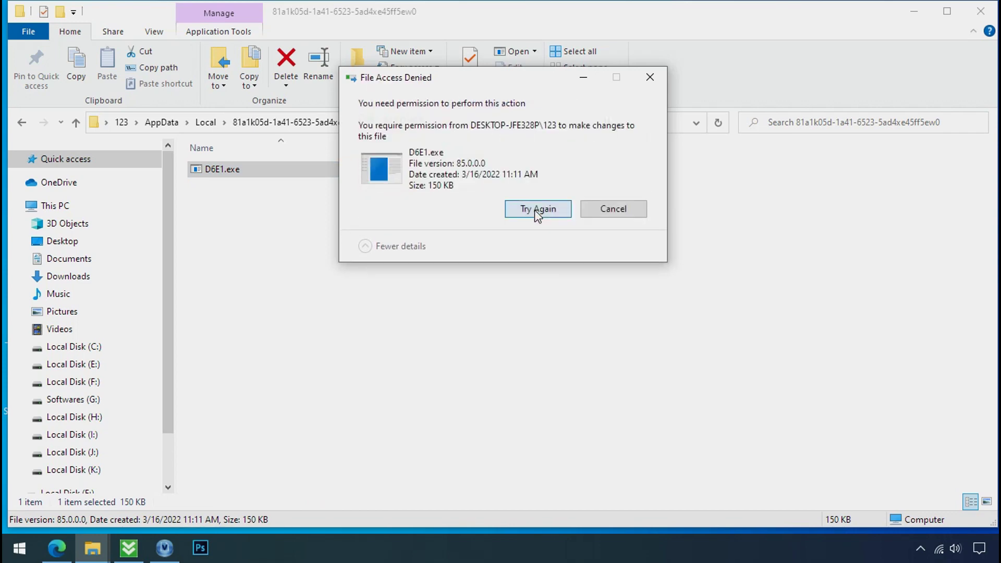
click(650, 77)
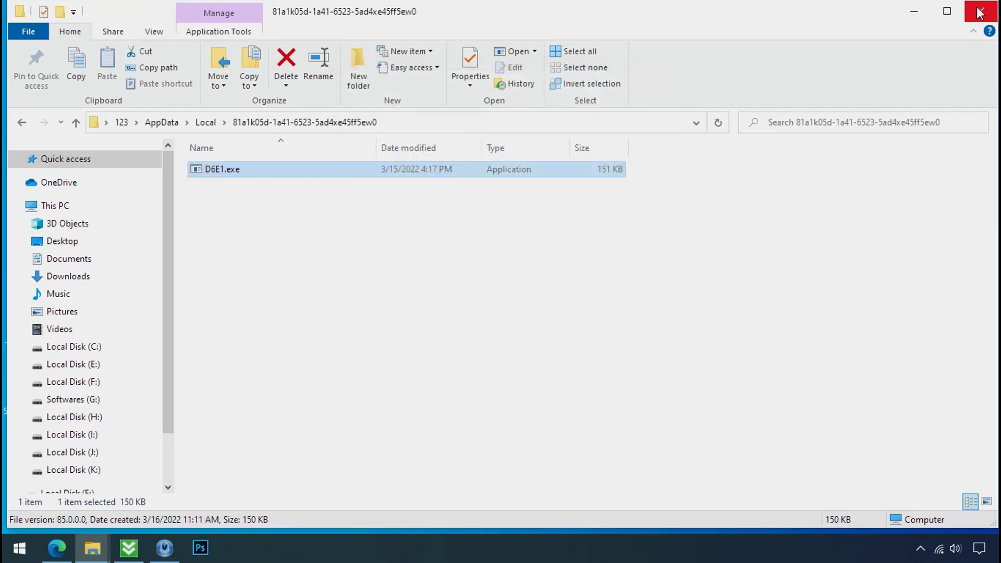
click(980, 11)
- Launch Task Manager from the taskbar and locate the two D6E1.exe (32 bit) processes
right_click(757, 550)
click(782, 471)
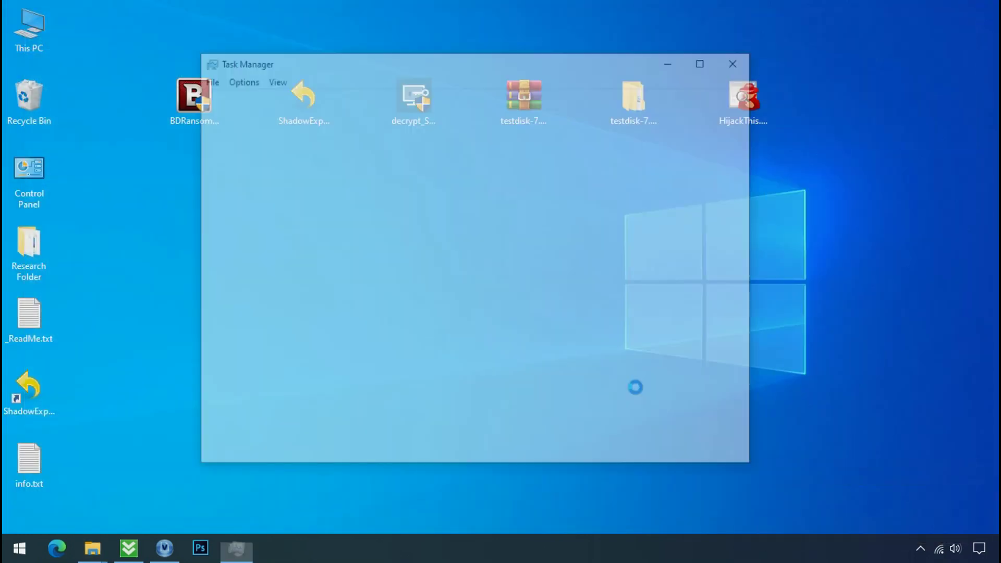
click(302, 183)
scroll(305, 209, down, 1)
scroll(305, 208, down, 4)
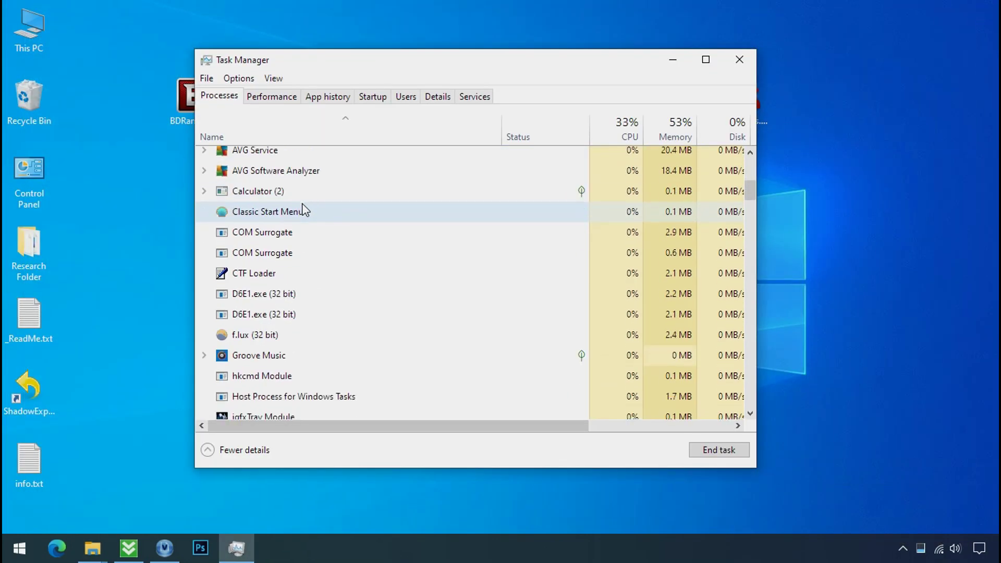
click(298, 230)
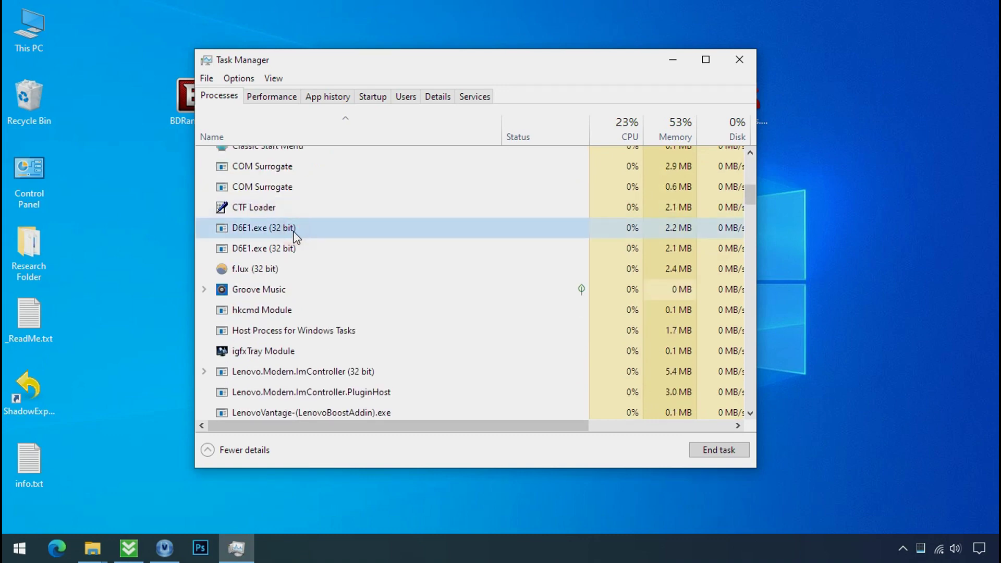
click(300, 255)
click(345, 227)
click(363, 248)
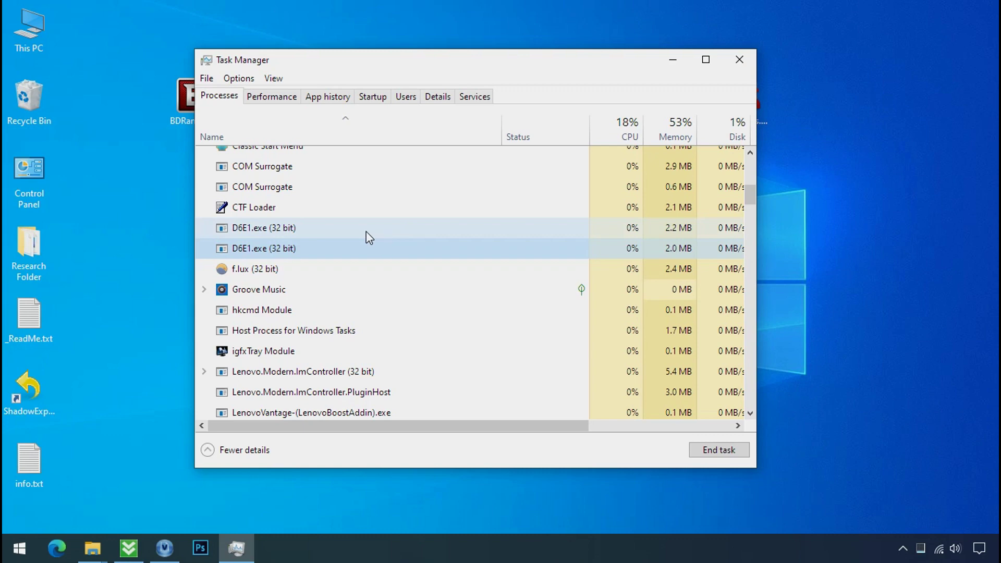
click(299, 232)
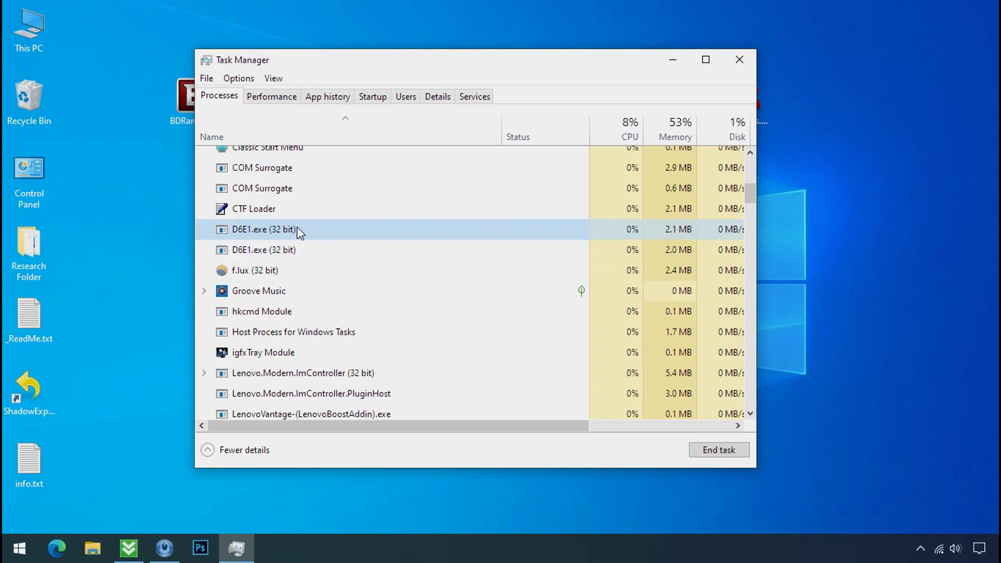
right_click(300, 232)
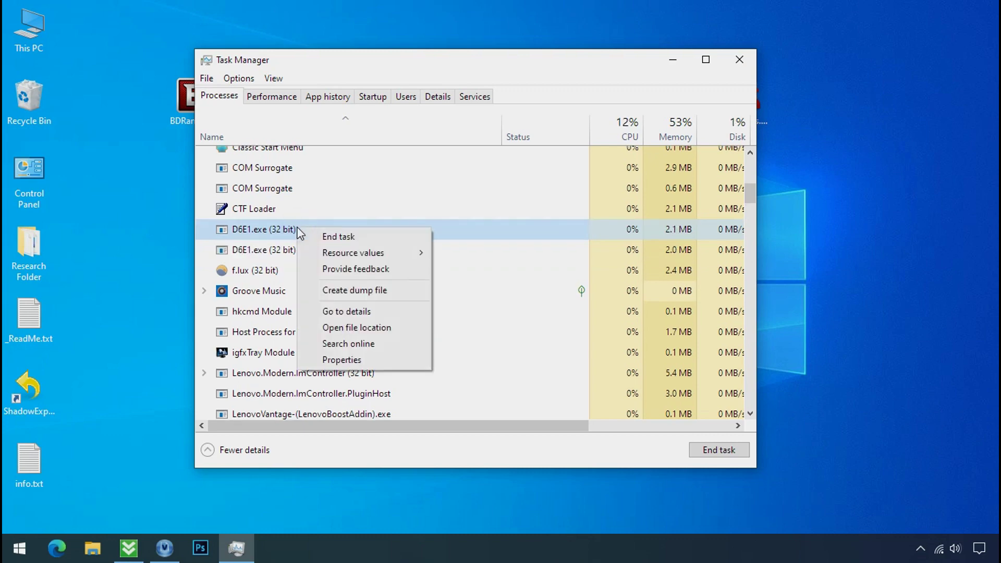
- Open the file location of each D6E1.exe process to see where it is stored
click(336, 330)
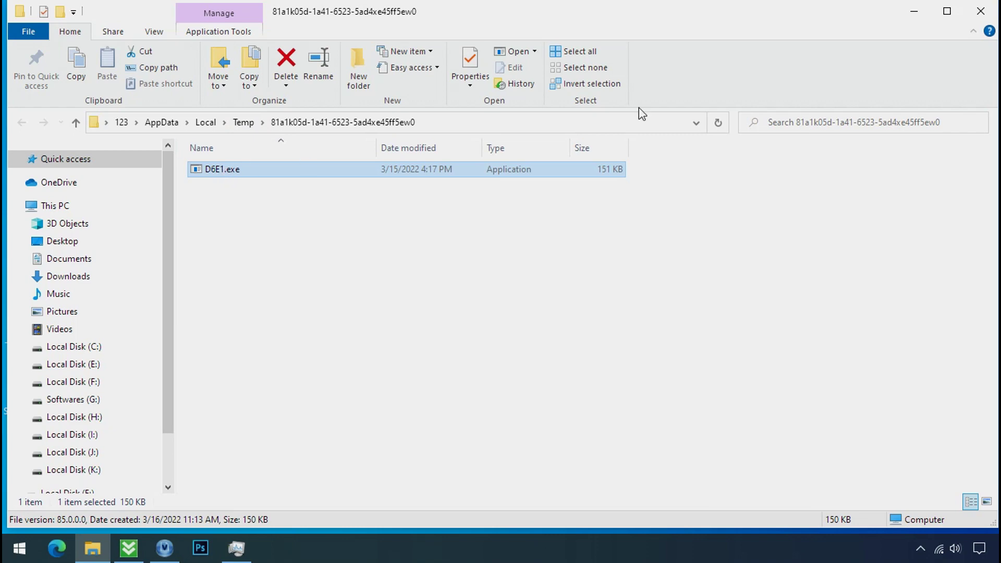
click(914, 11)
right_click(313, 271)
click(369, 371)
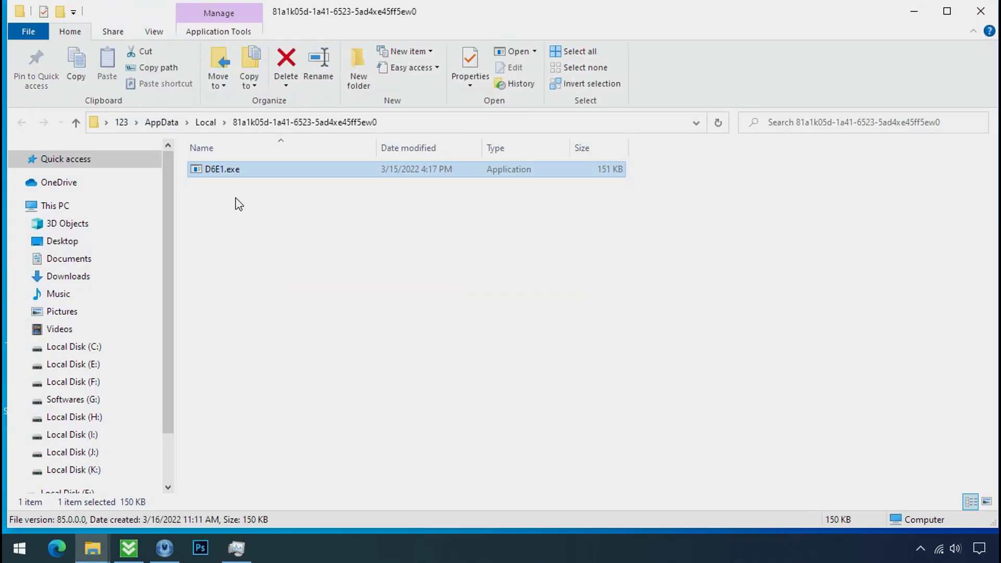
click(221, 183)
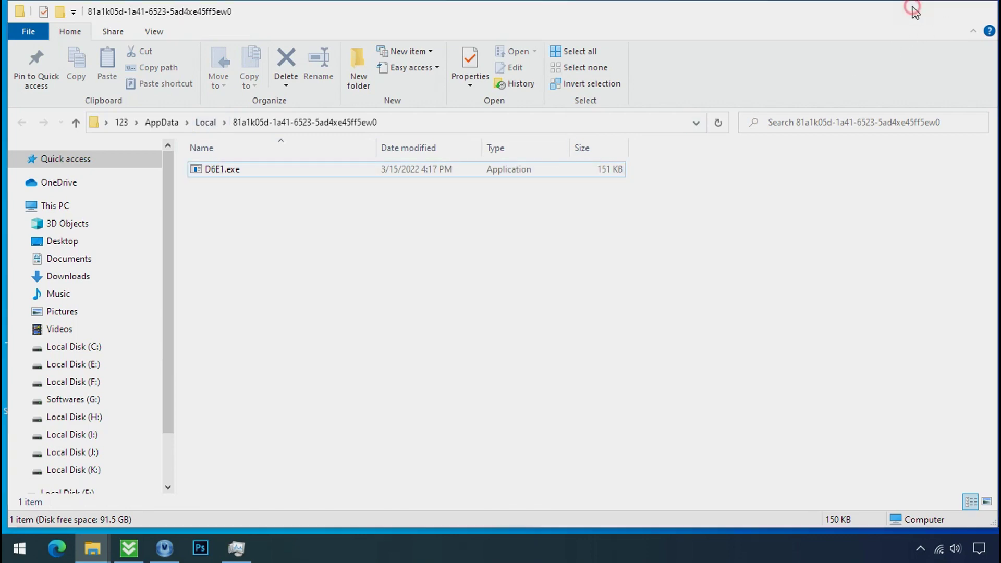
click(915, 11)
- End both D6E1.exe processes with End task
click(294, 253)
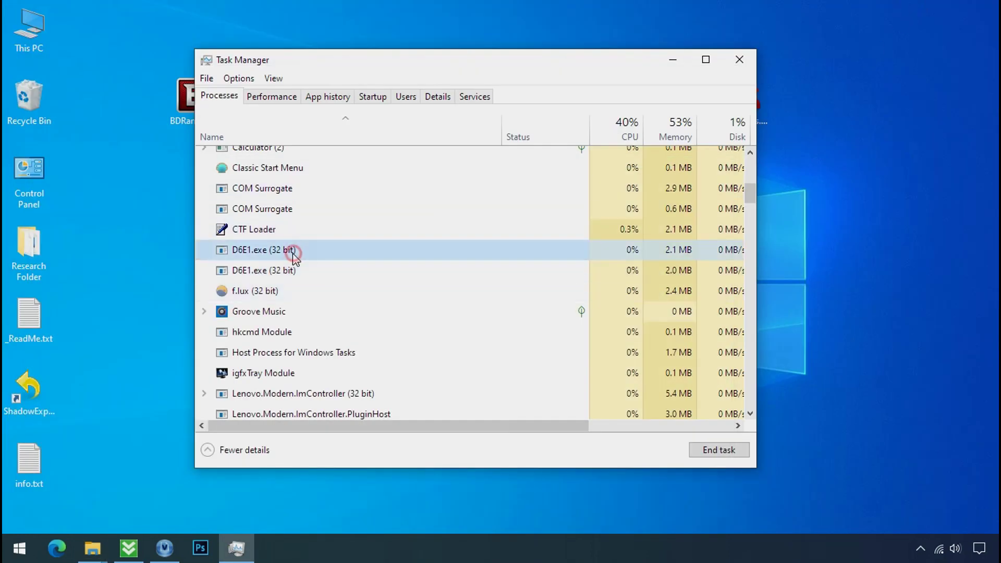
right_click(292, 252)
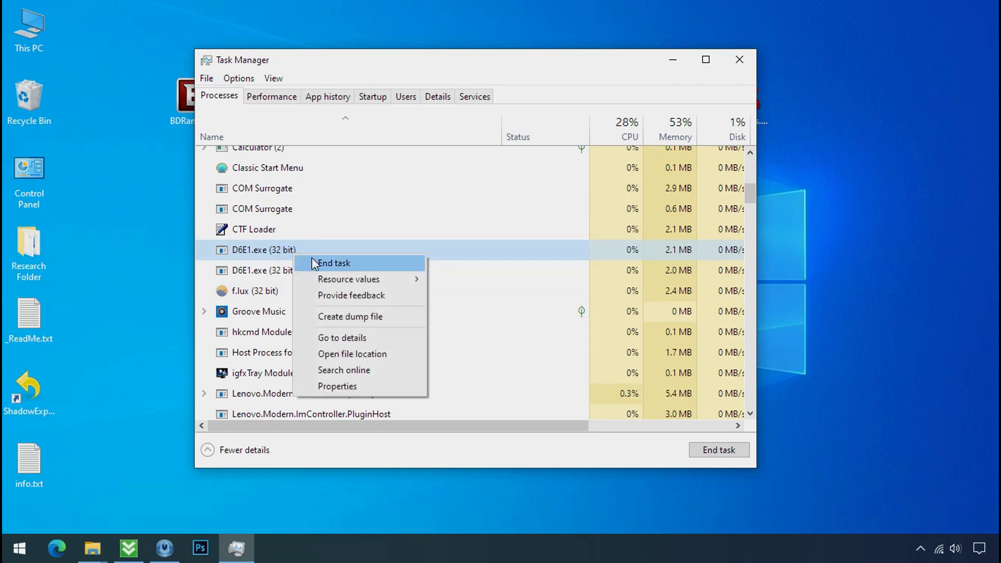
click(314, 262)
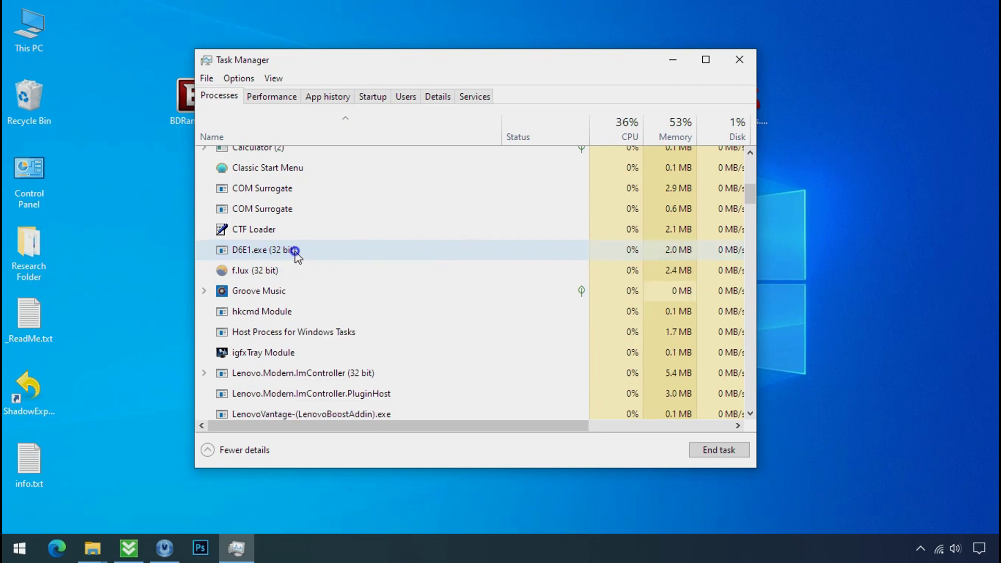
right_click(295, 251)
click(315, 260)
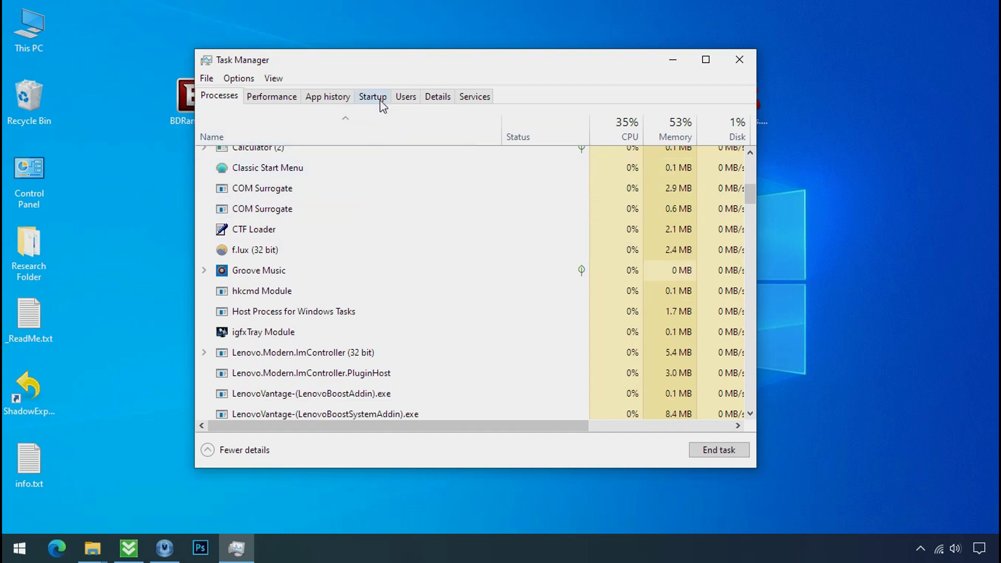
- Disable the D6E1.exe entry on the Startup tab
click(373, 97)
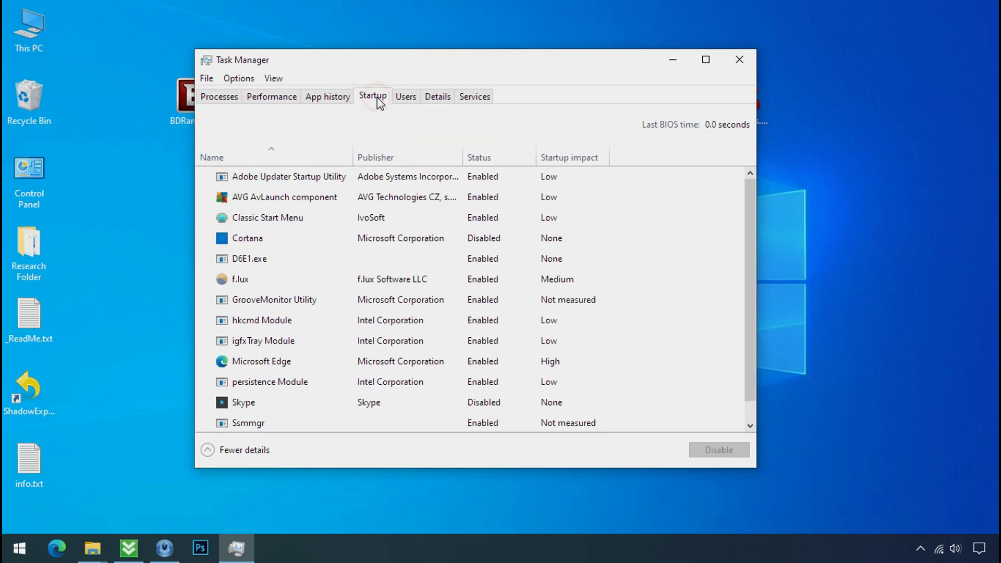
click(339, 255)
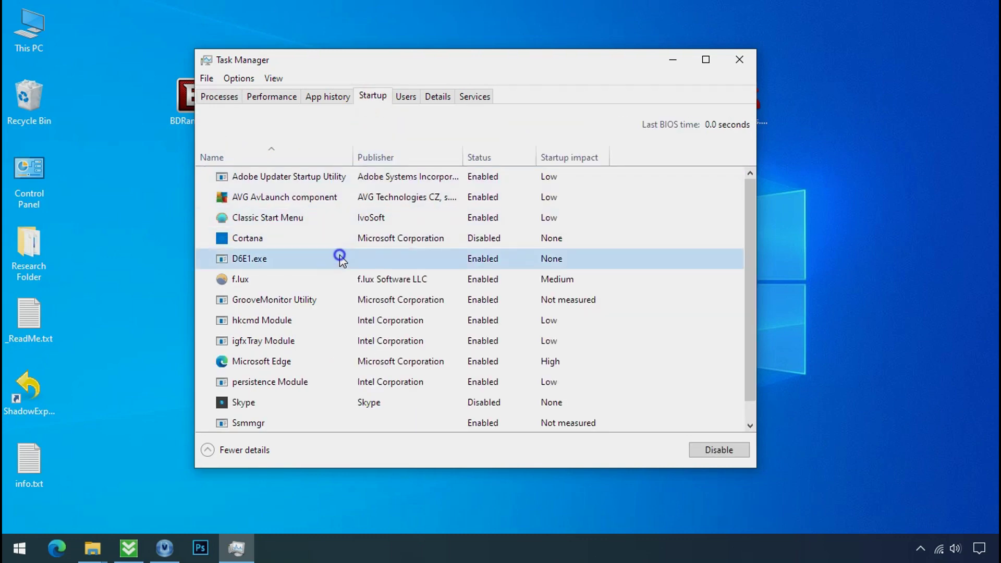
right_click(339, 256)
click(352, 264)
- Close Task Manager and bring back the D6E1.exe folder window in File Explorer
click(736, 60)
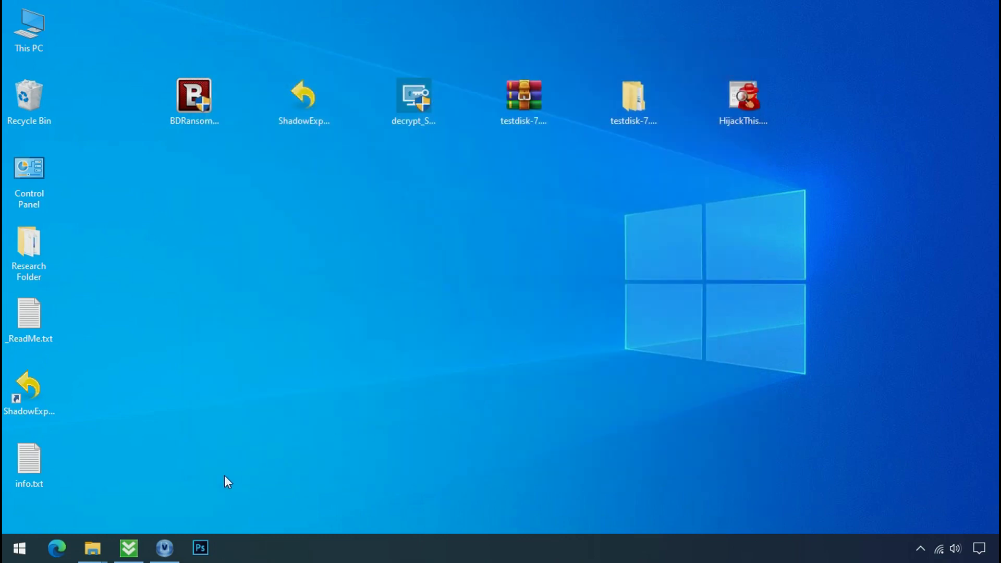
click(95, 552)
click(111, 509)
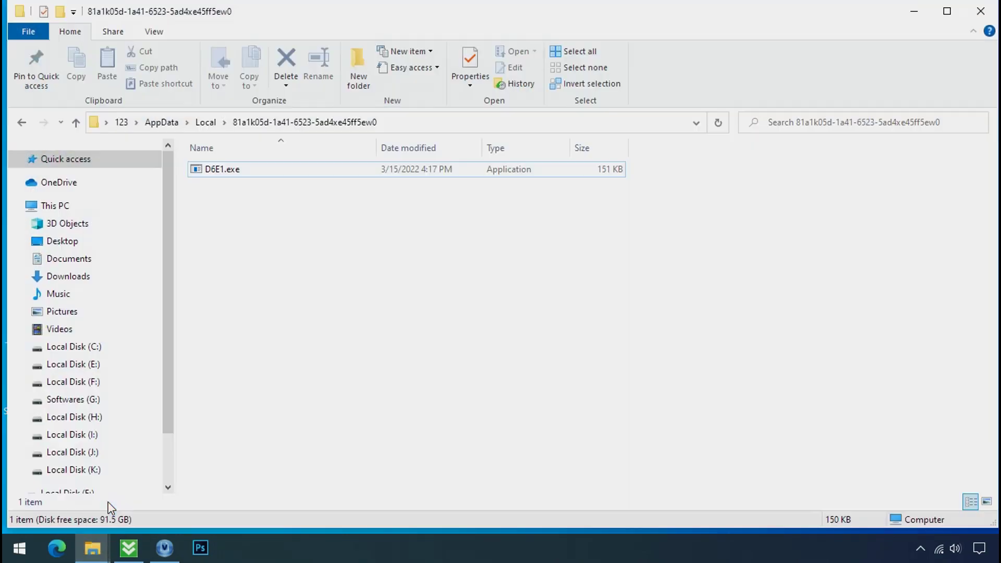
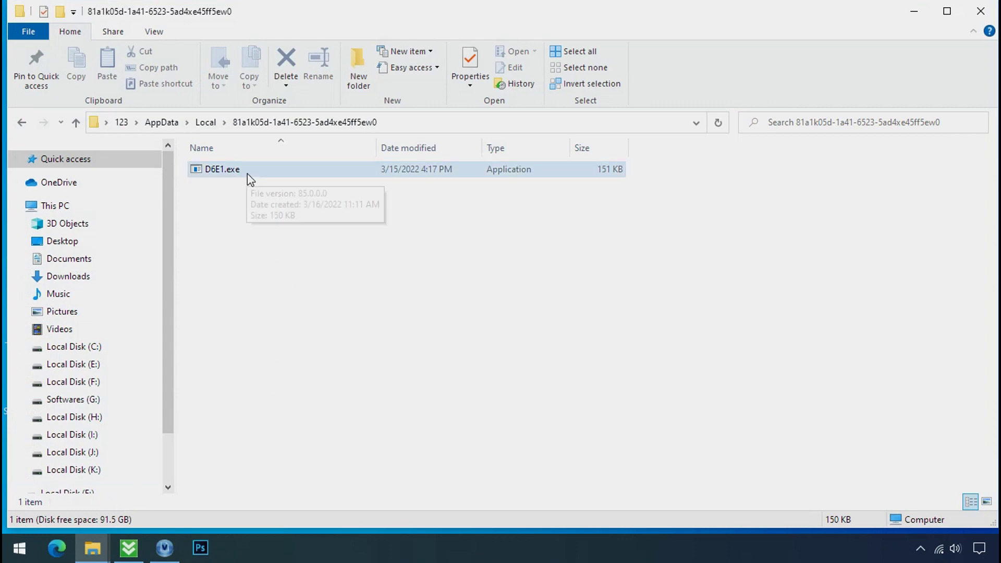
- Try deleting D6E1.exe; it is refused twice with File Access Denied
click(253, 177)
right_click(283, 178)
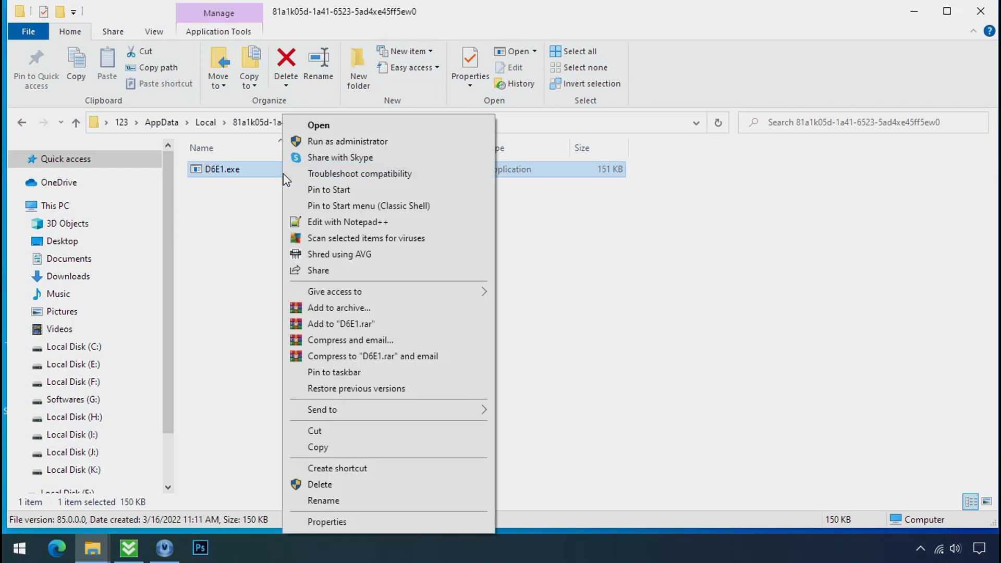
click(320, 484)
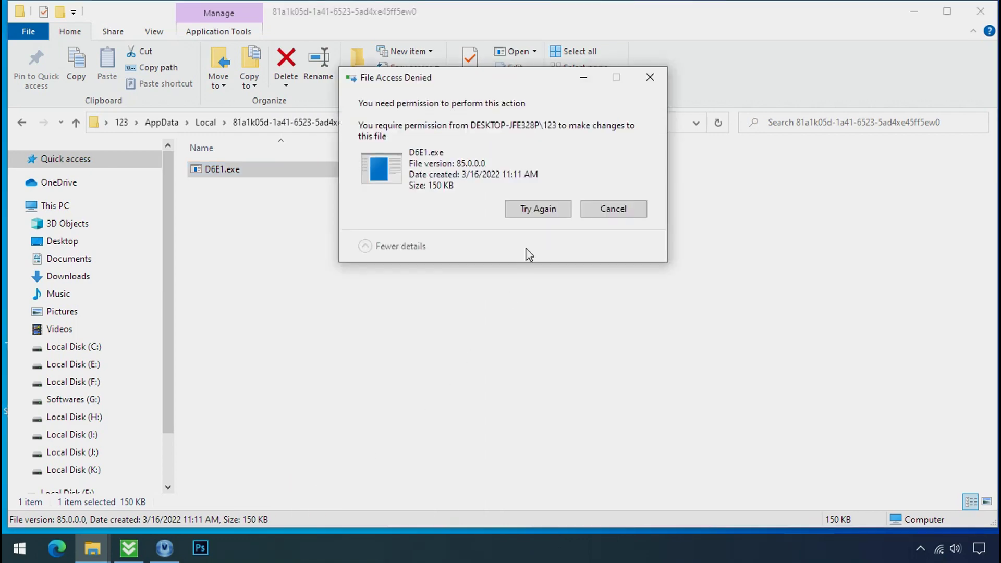
click(536, 208)
click(538, 210)
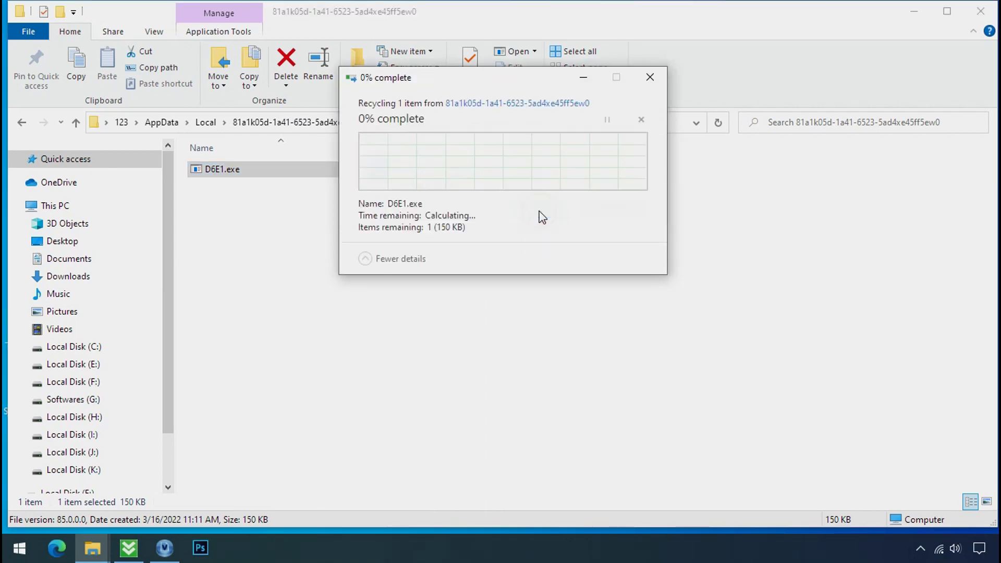
click(649, 78)
right_click(385, 176)
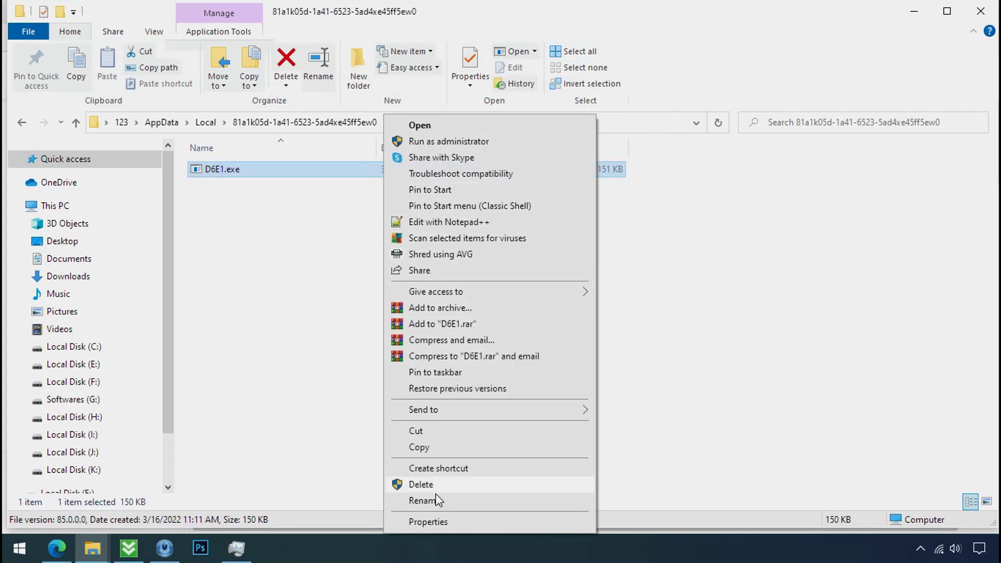
- Disable inheritance on D6E1.exe, converting inherited permissions into explicit ones
click(428, 522)
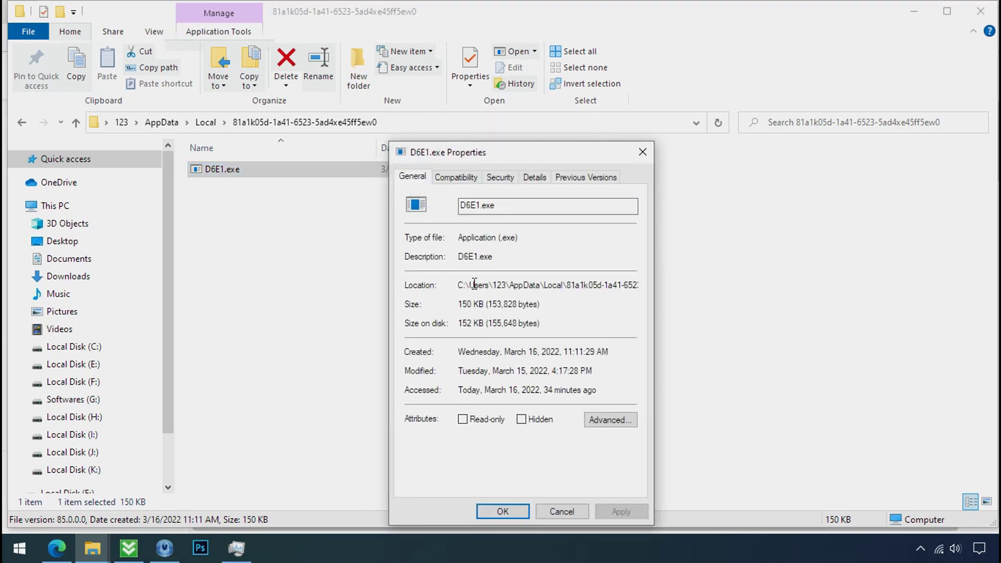
click(491, 179)
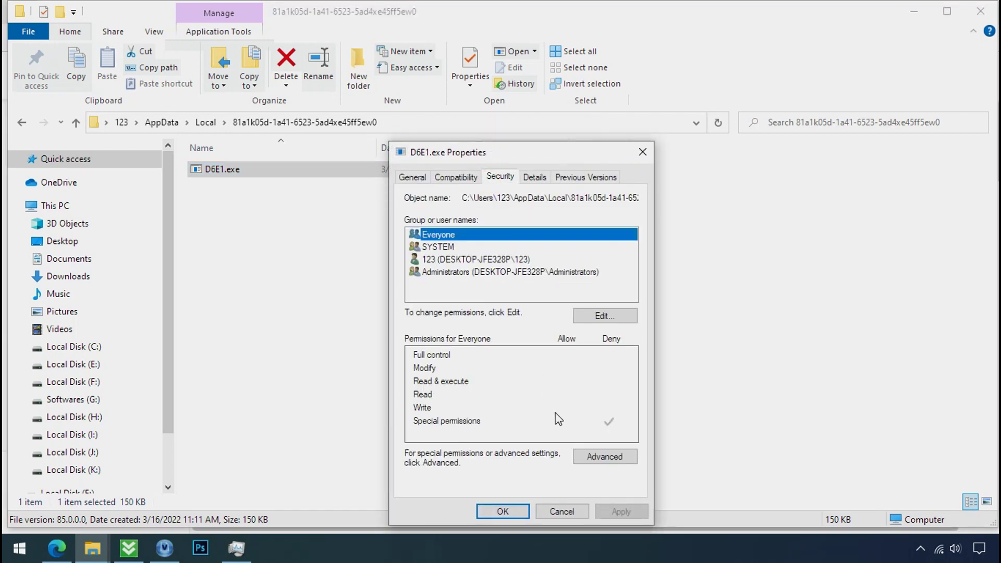
click(596, 464)
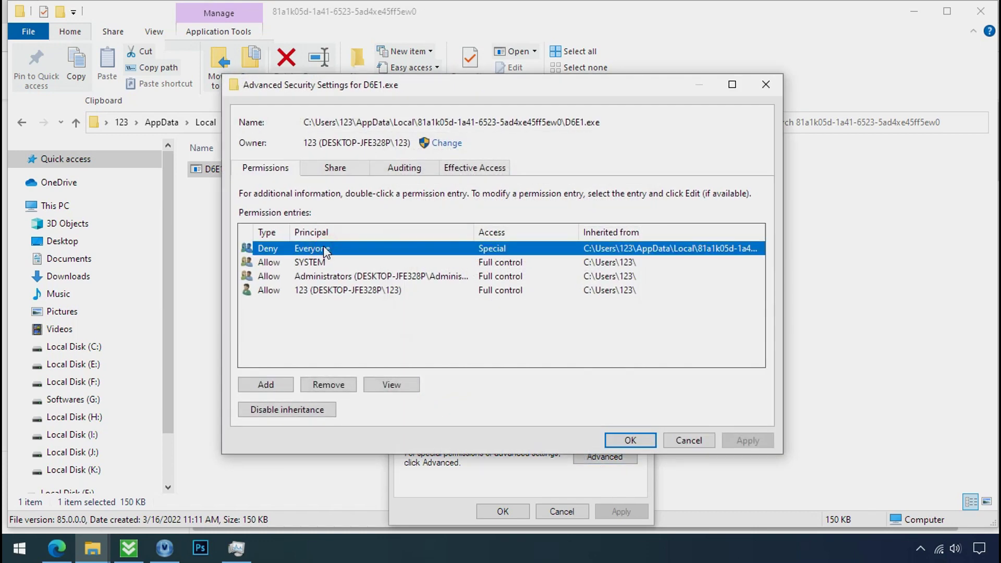
click(290, 411)
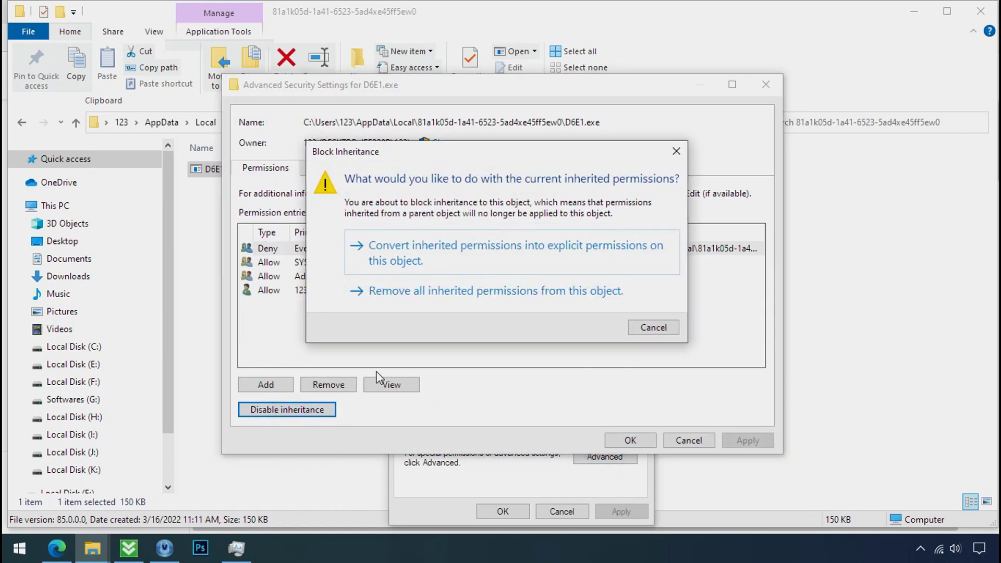
click(452, 262)
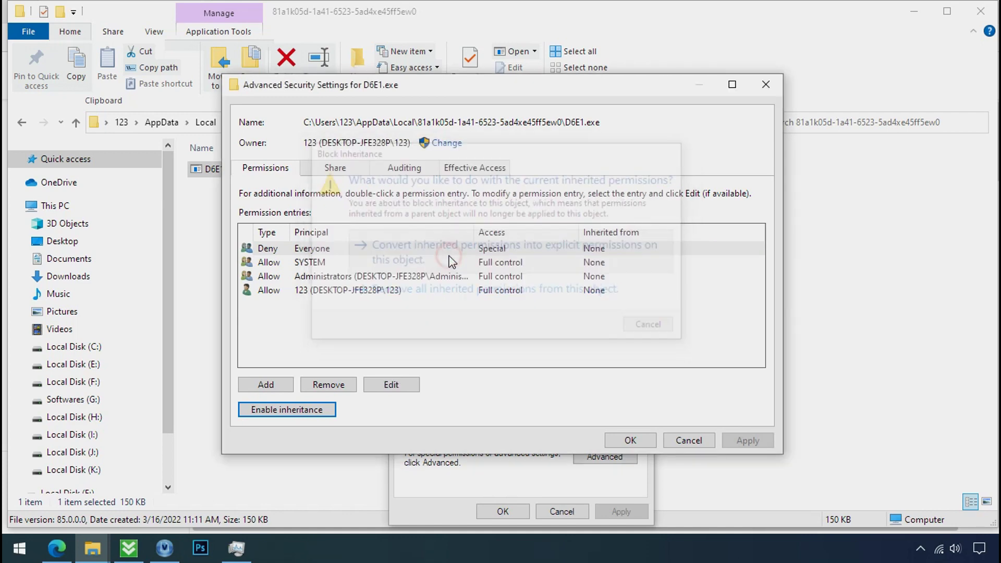
- Remove the Deny entry for Everyone and apply the permission changes
click(435, 247)
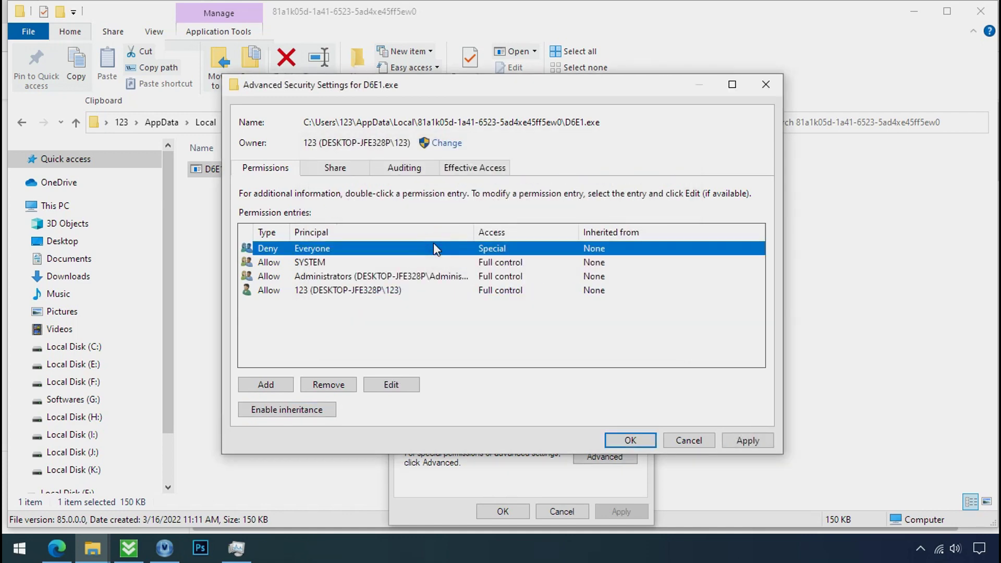
click(329, 385)
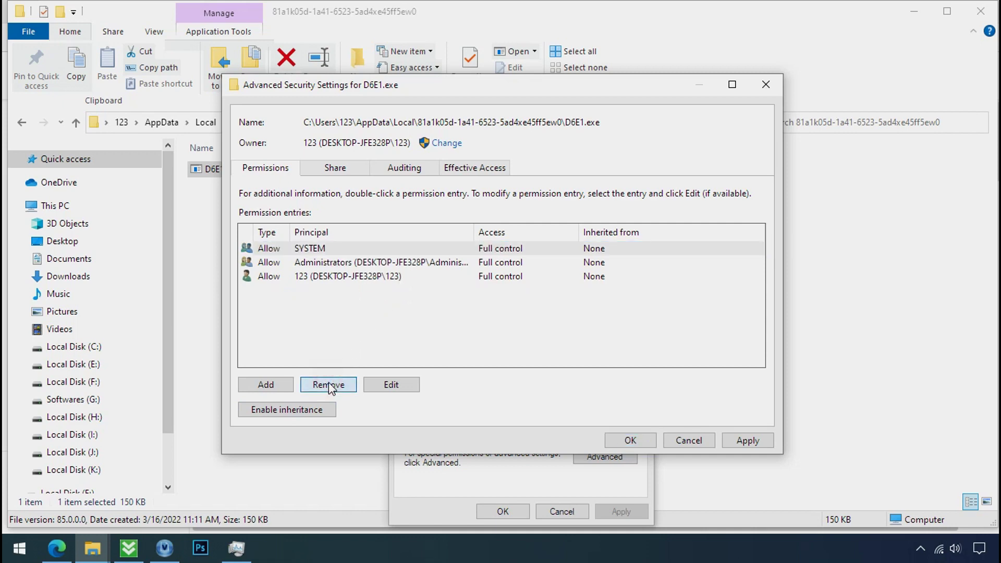
click(743, 440)
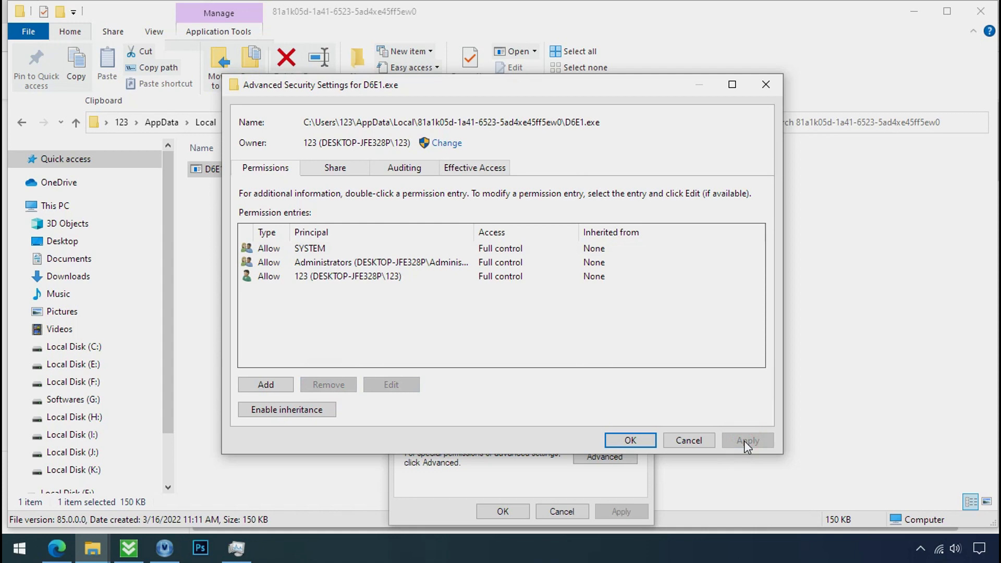
click(644, 442)
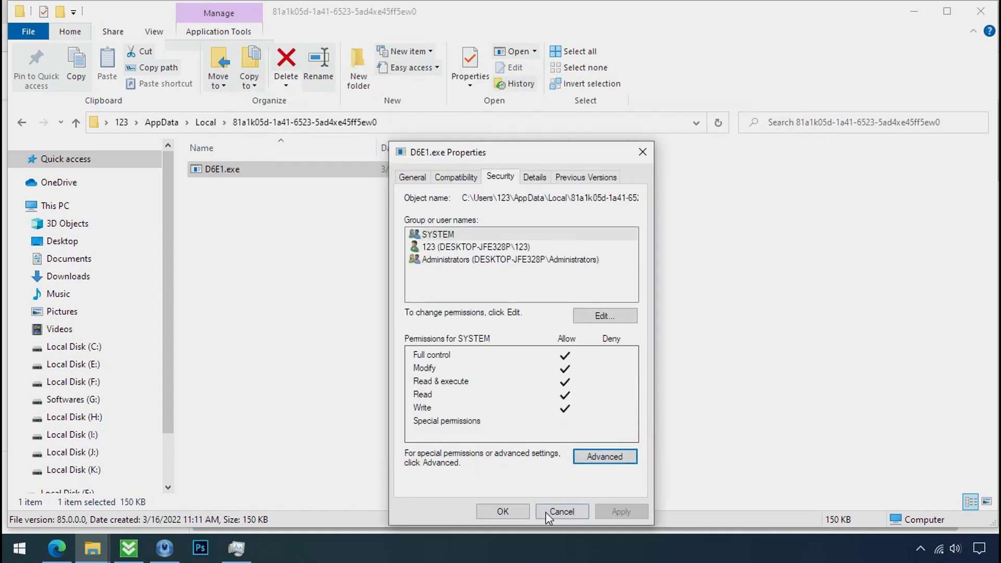
click(507, 511)
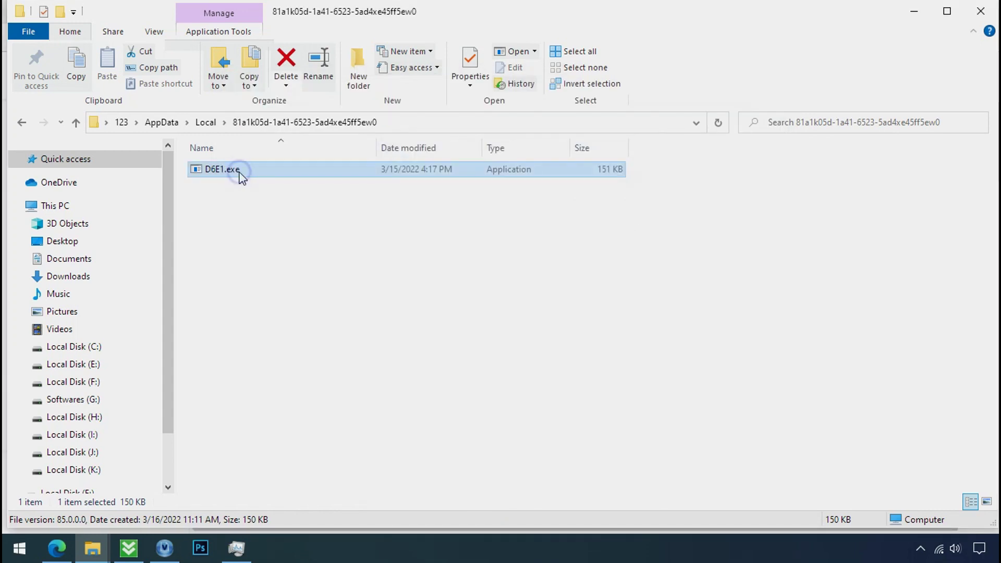
- Delete D6E1.exe now that the Deny entry is gone
right_click(241, 176)
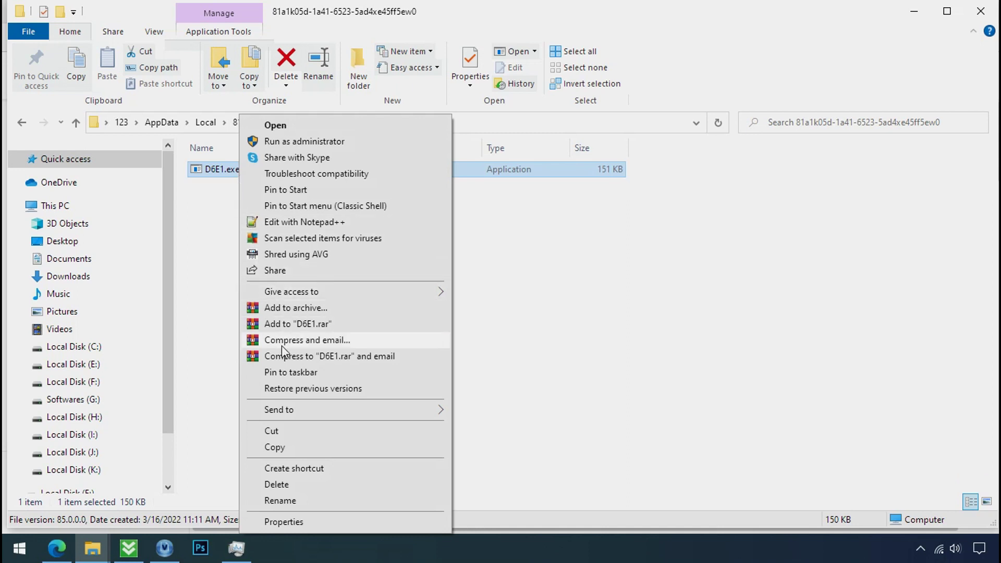
click(305, 485)
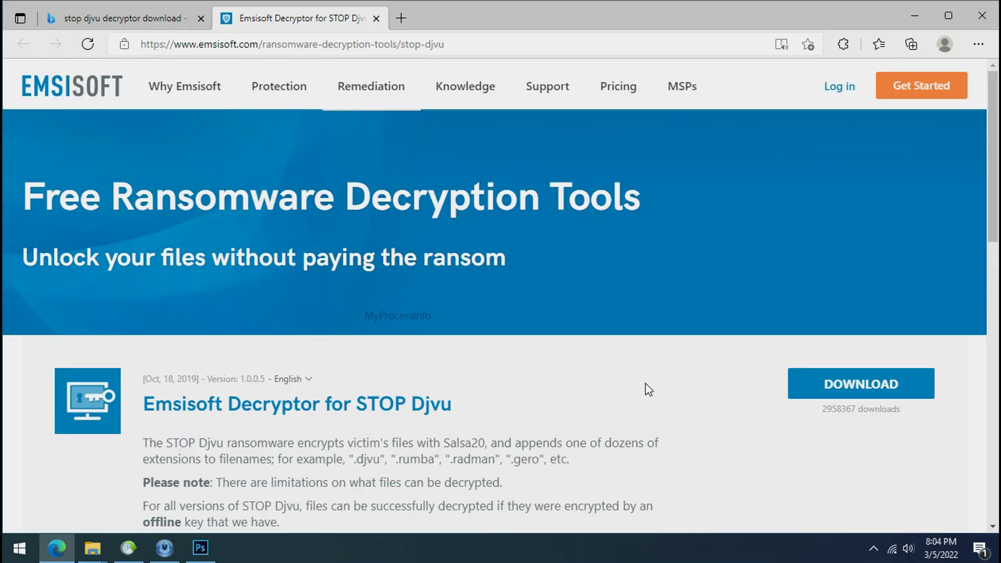
- Download the STOP Djvu decryptor from the Emsisoft page and close Edge
scroll(651, 386, down, 1)
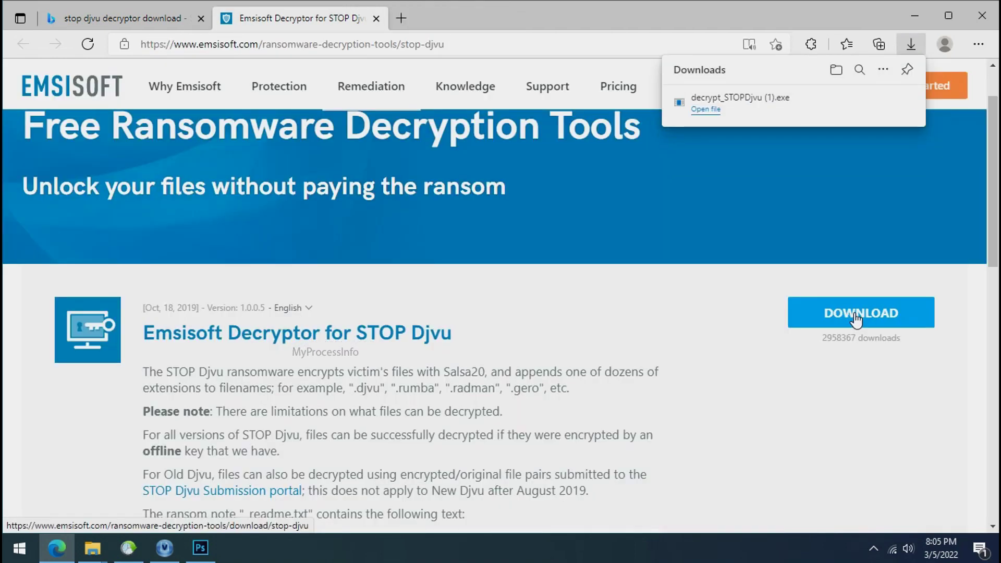
click(976, 21)
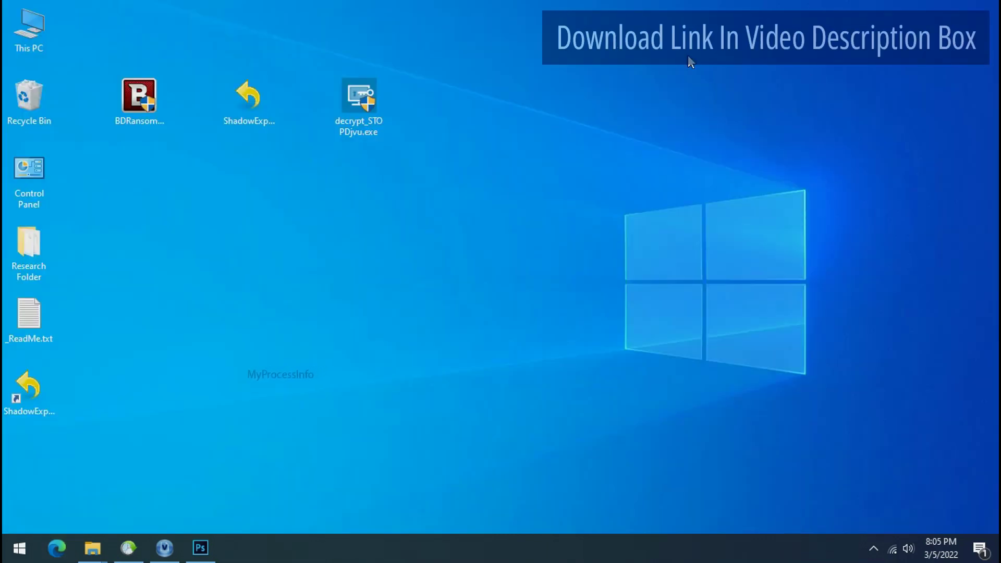
- Launch decrypt_STOPDjvu.exe and accept its license terms and disclaimer
click(367, 104)
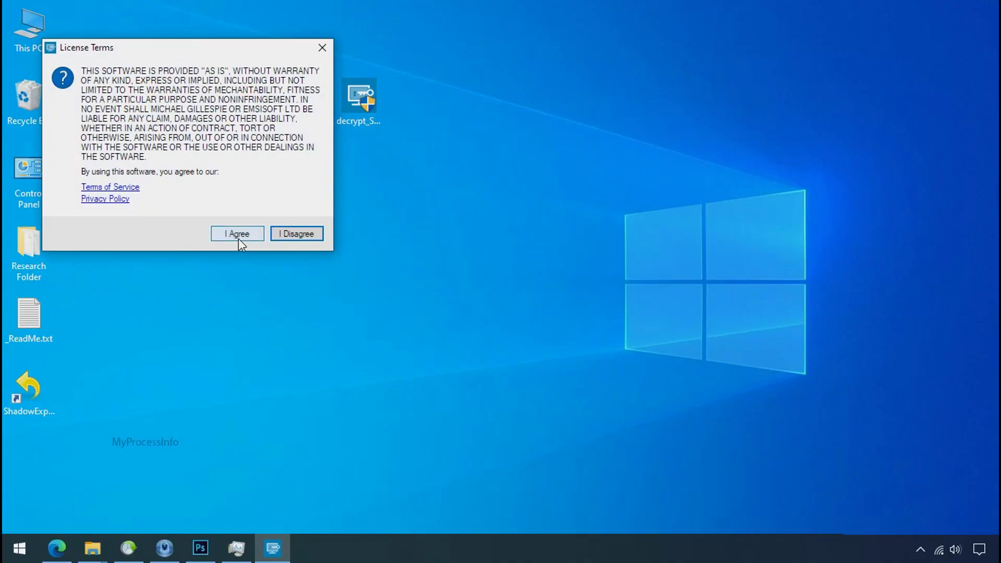
click(239, 234)
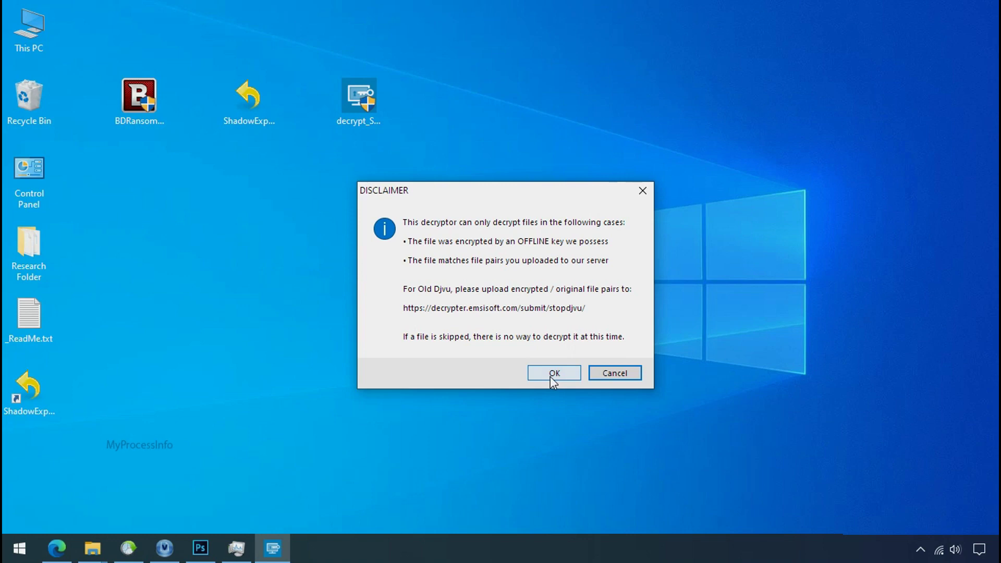
click(552, 376)
- Replace the object list with Desktop\Research Folder and run decryption
click(375, 406)
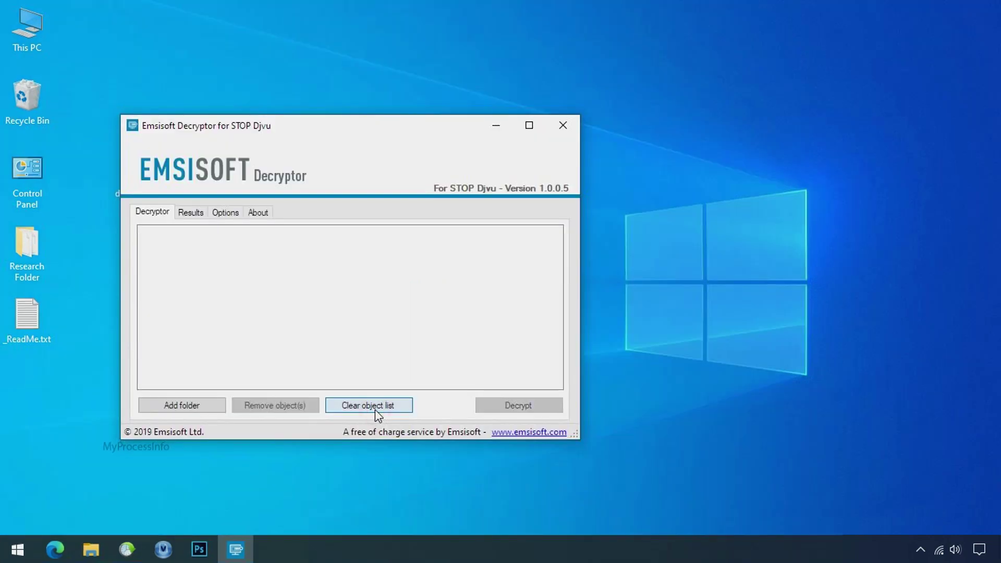
click(182, 405)
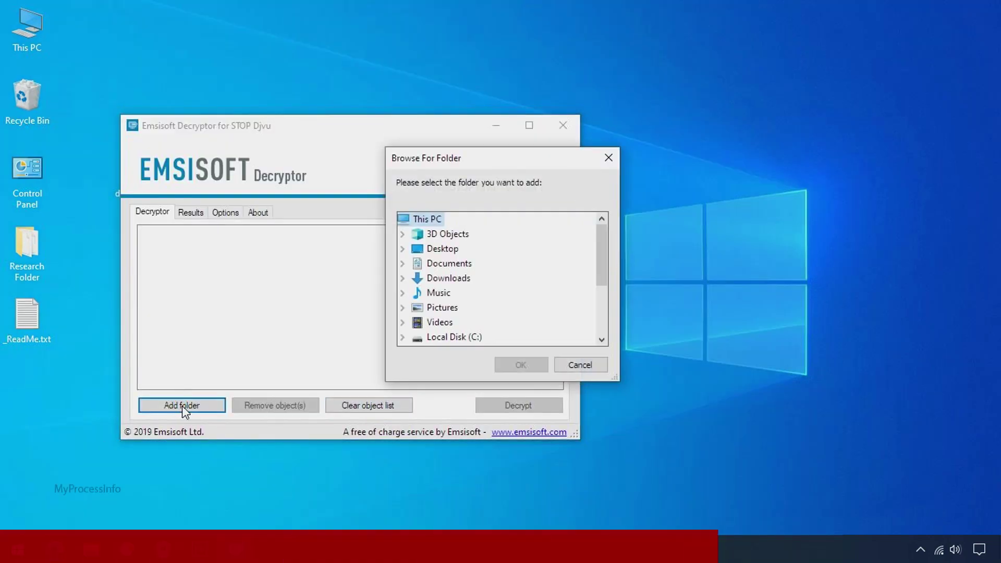
click(450, 249)
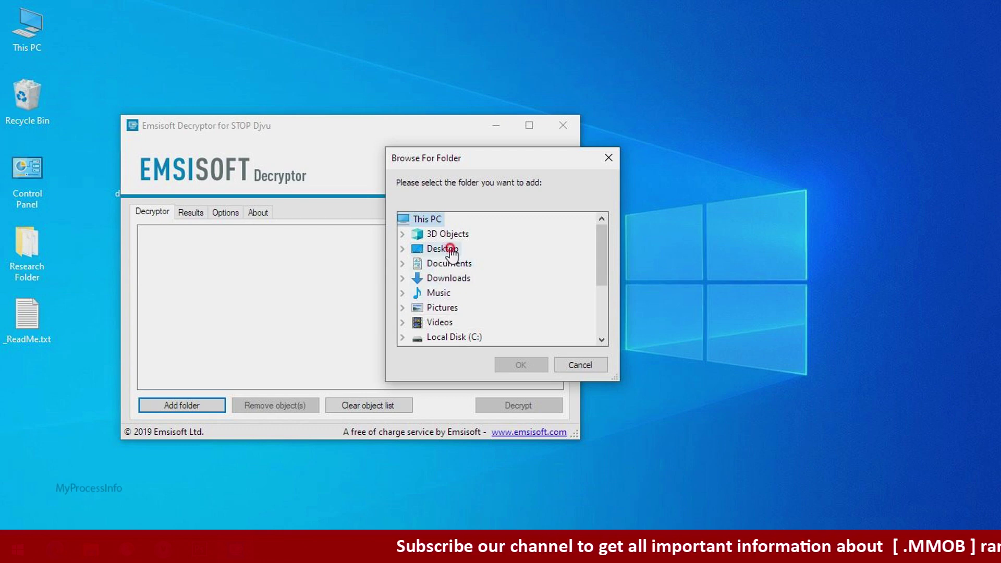
click(471, 263)
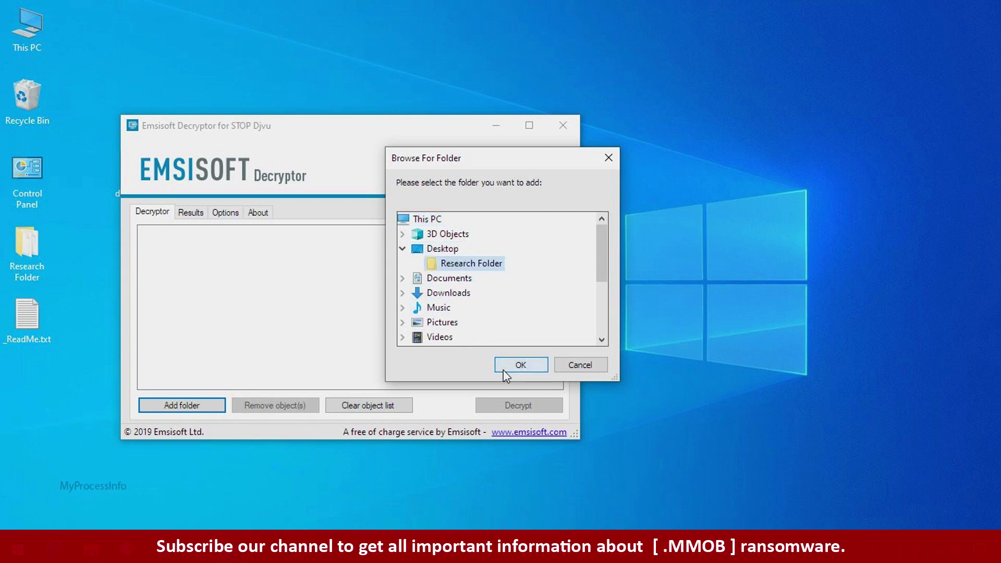
click(502, 370)
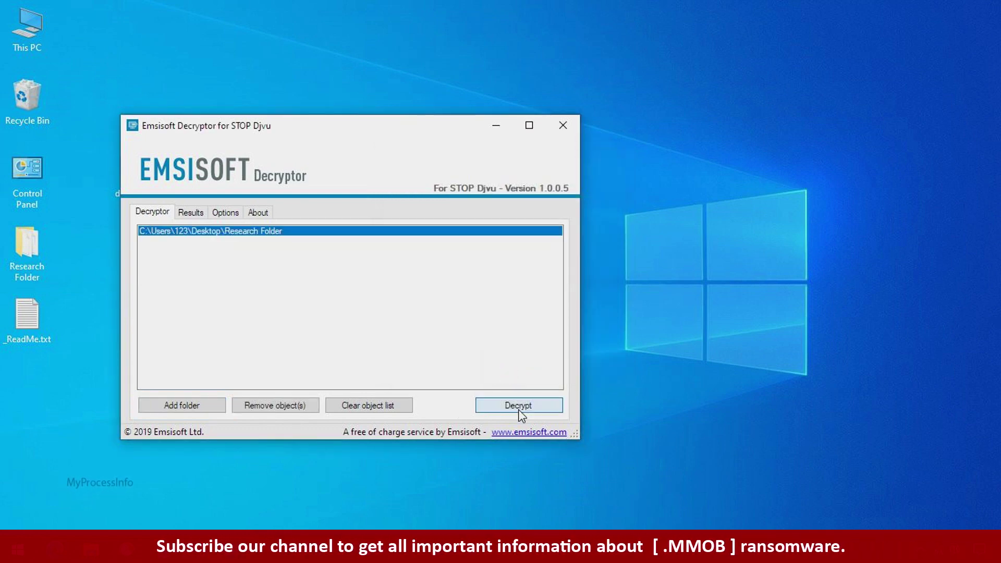
click(518, 409)
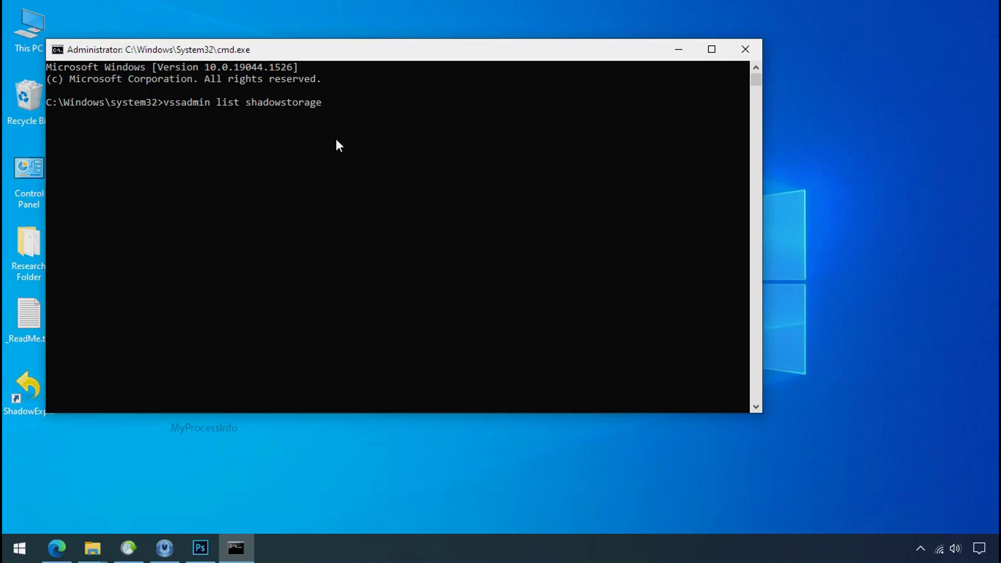
- Run vssadmin list shadowstorage to show C:'s 2.99 GB of used shadow storage
key(Return)
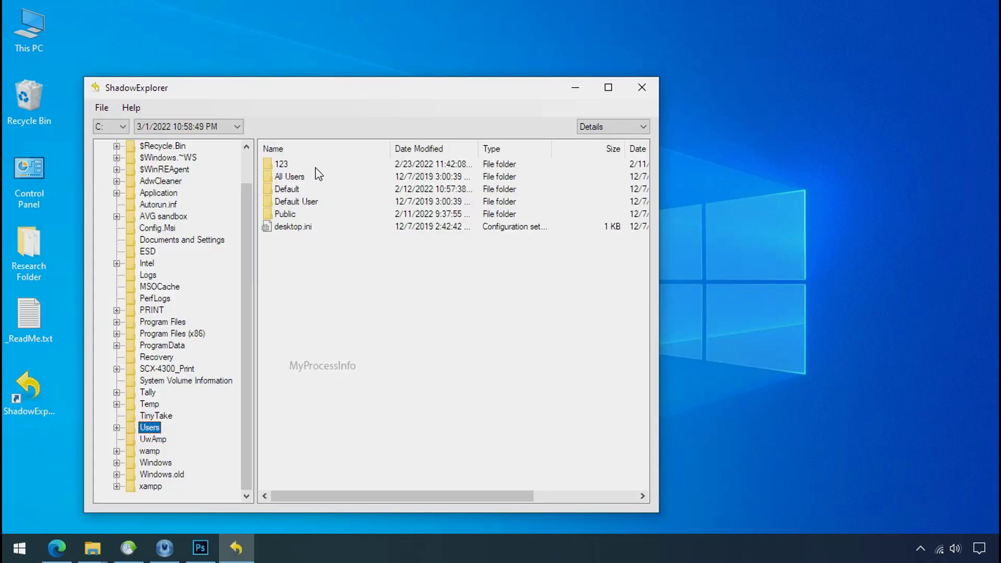
- Browse to the user's Desktop in the snapshot and export Research Folder
double_click(282, 164)
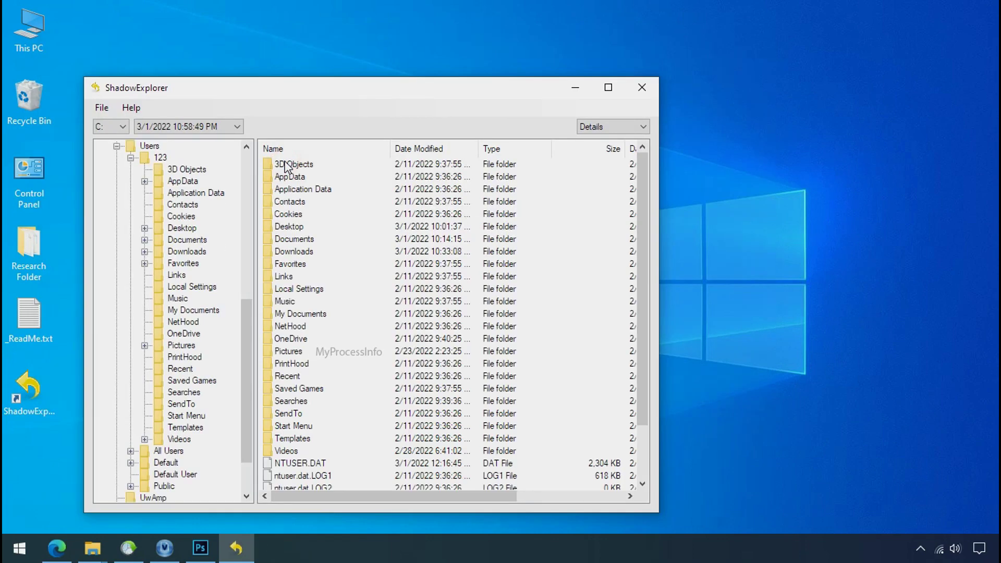
double_click(292, 225)
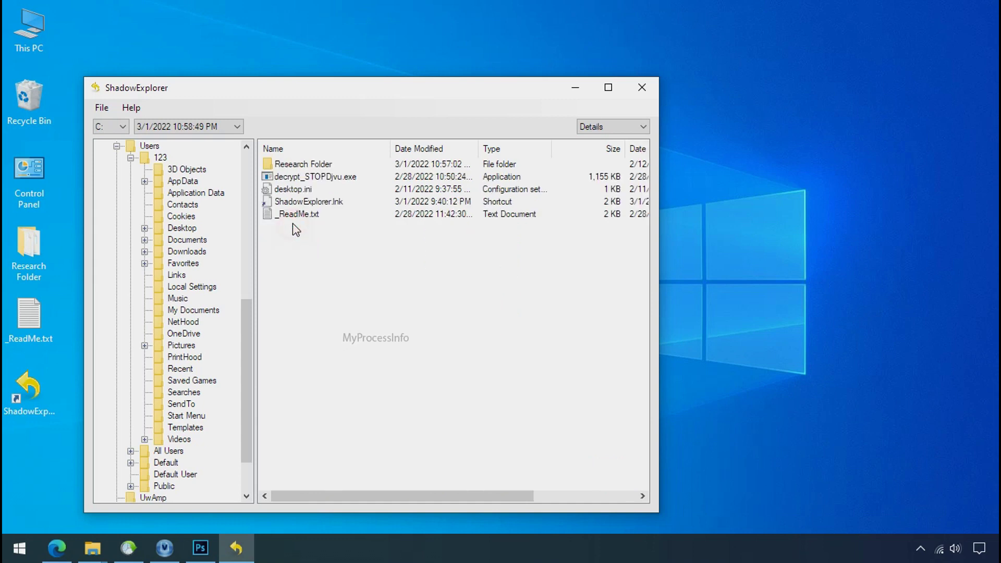
right_click(315, 165)
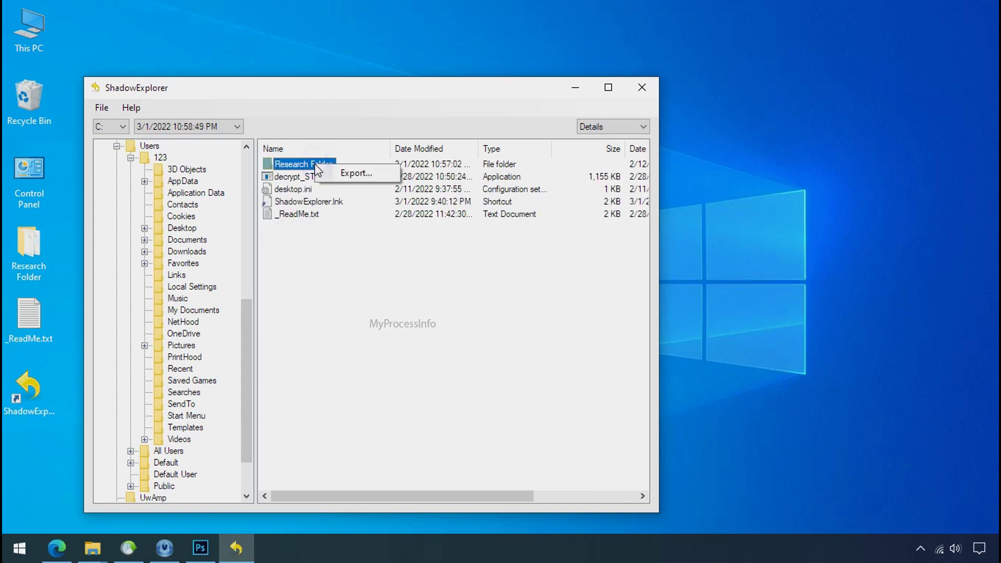
click(330, 179)
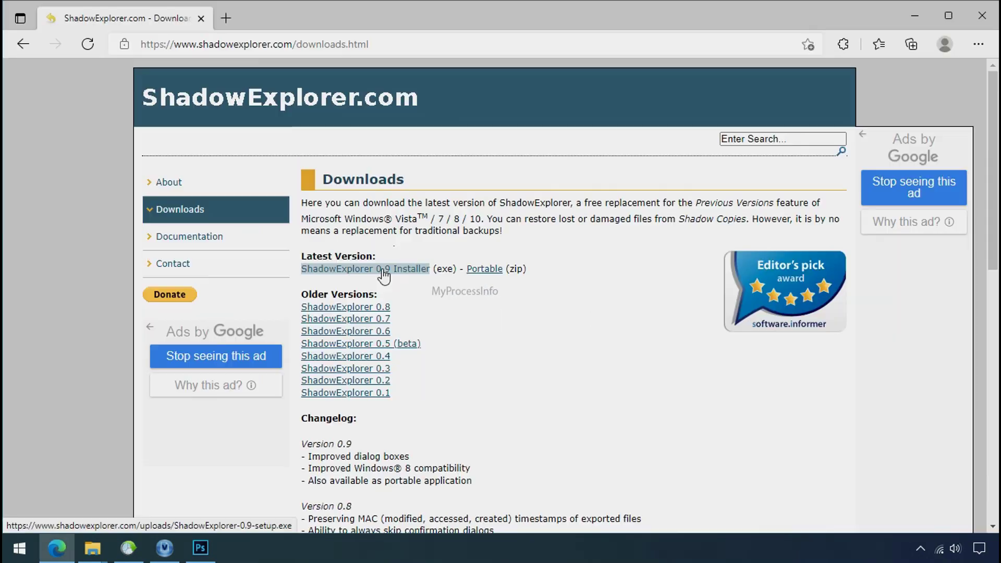
click(384, 269)
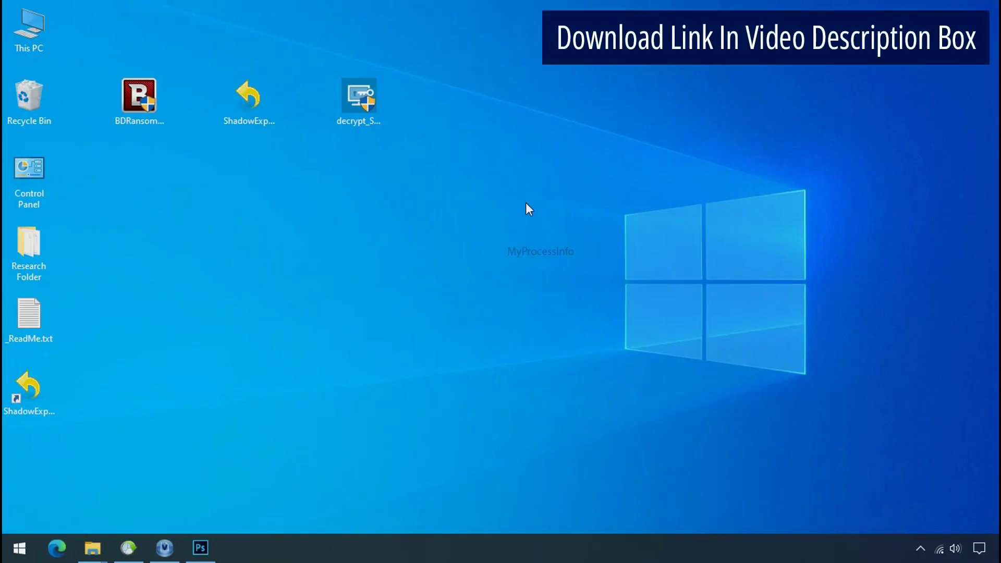
- Reopen ShadowExplorer on drive C: with the 3/1/2022 10:58:49 PM snapshot
double_click(48, 400)
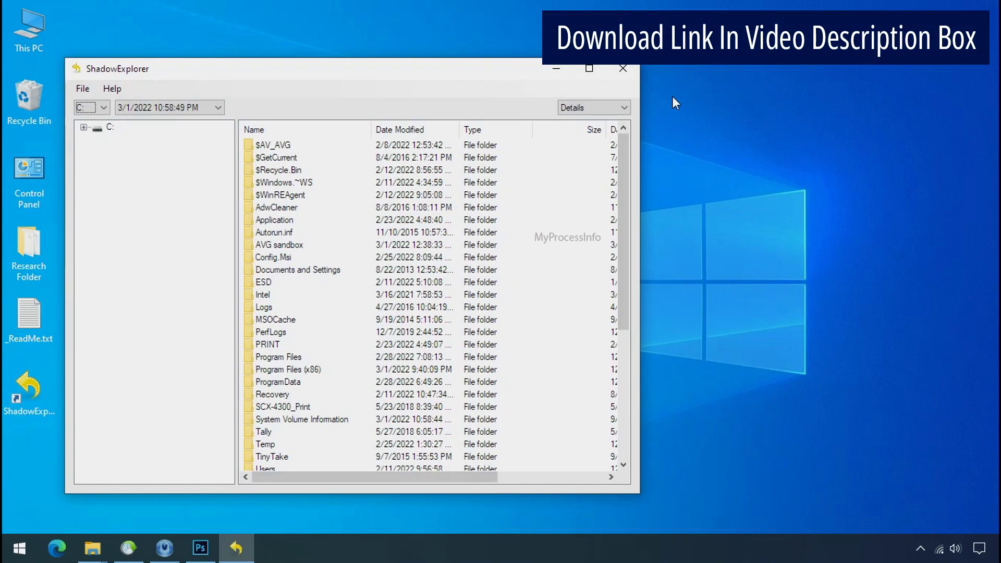
click(103, 108)
click(97, 121)
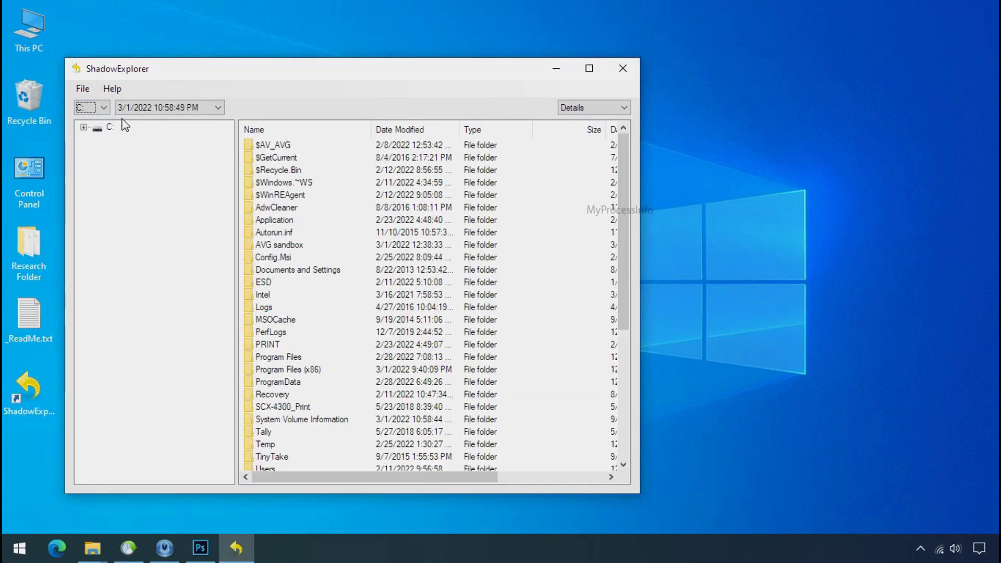
click(191, 108)
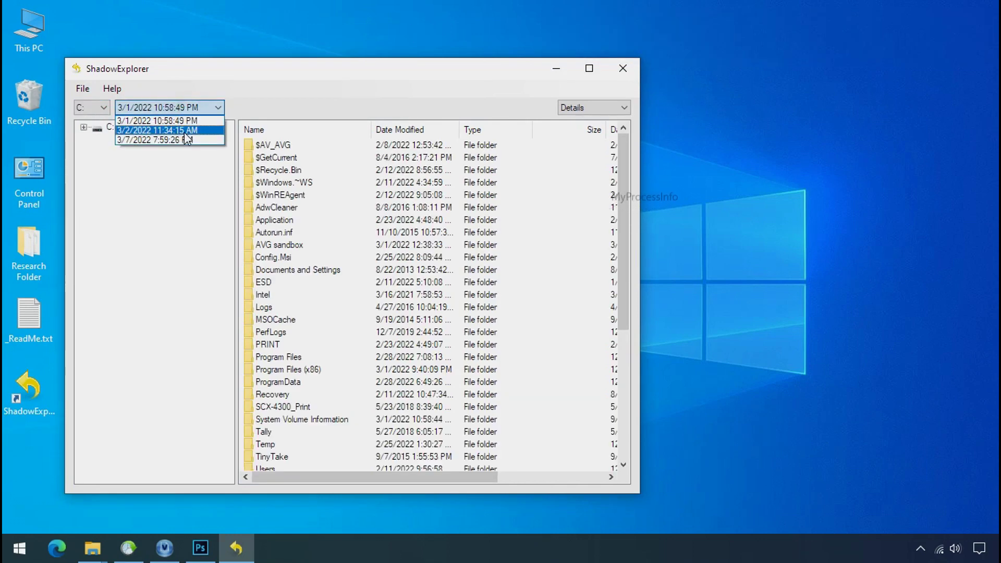
click(182, 123)
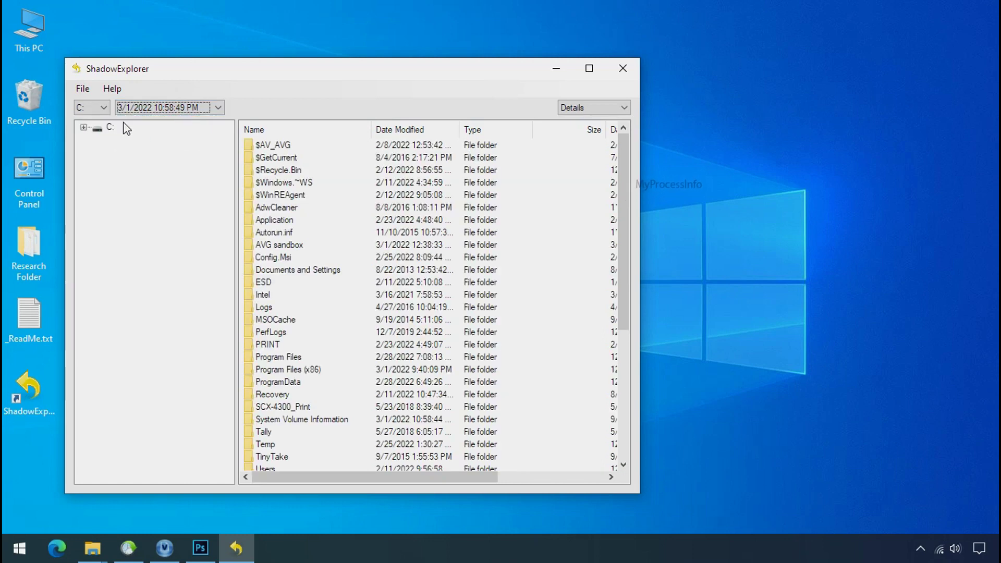
- Navigate to Users > user > Desktop within the snapshot
click(83, 128)
click(131, 444)
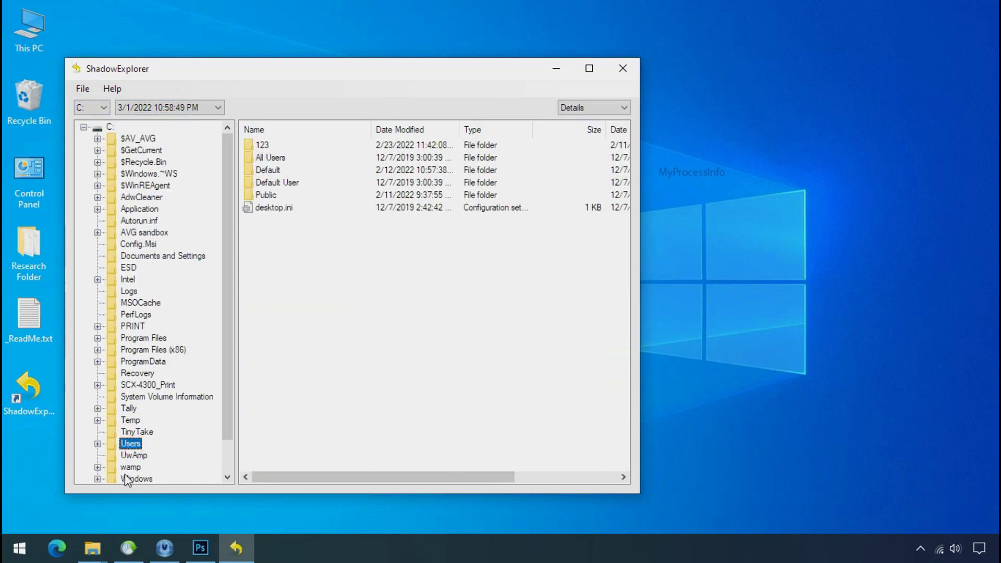
click(263, 146)
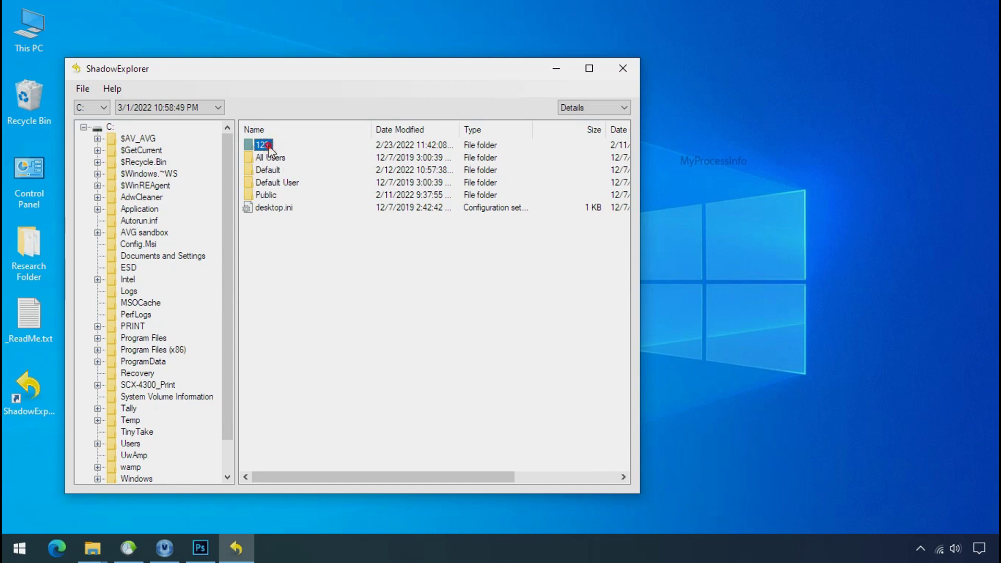
double_click(269, 147)
click(272, 208)
double_click(272, 208)
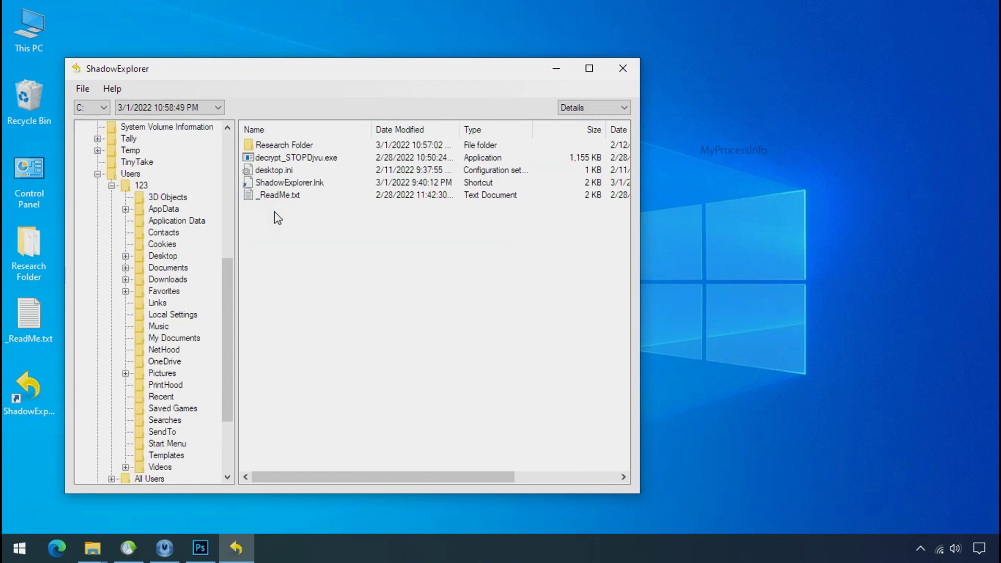
- Export Research Folder to the Recover folder on Softwares (G:)
click(280, 146)
right_click(279, 147)
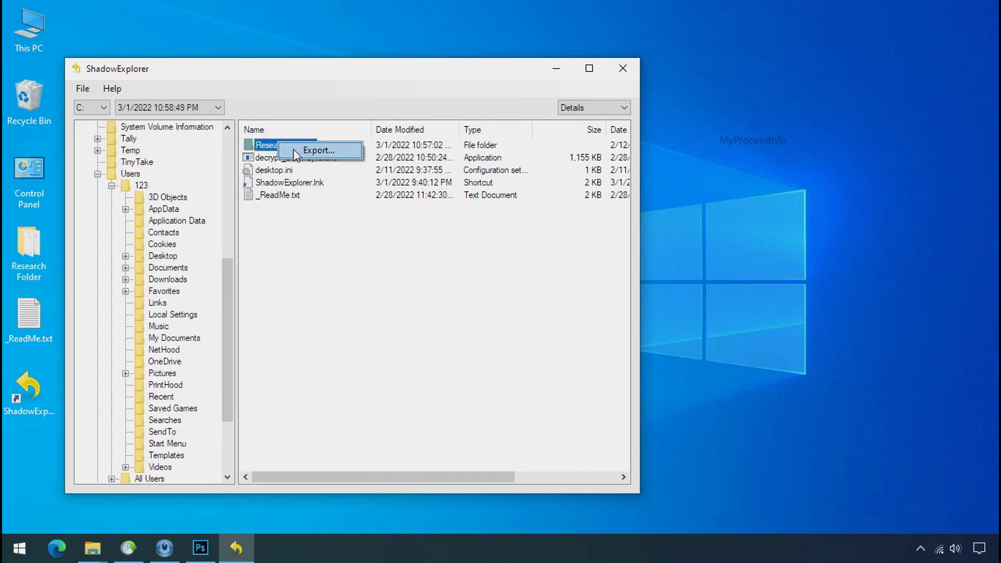
click(303, 151)
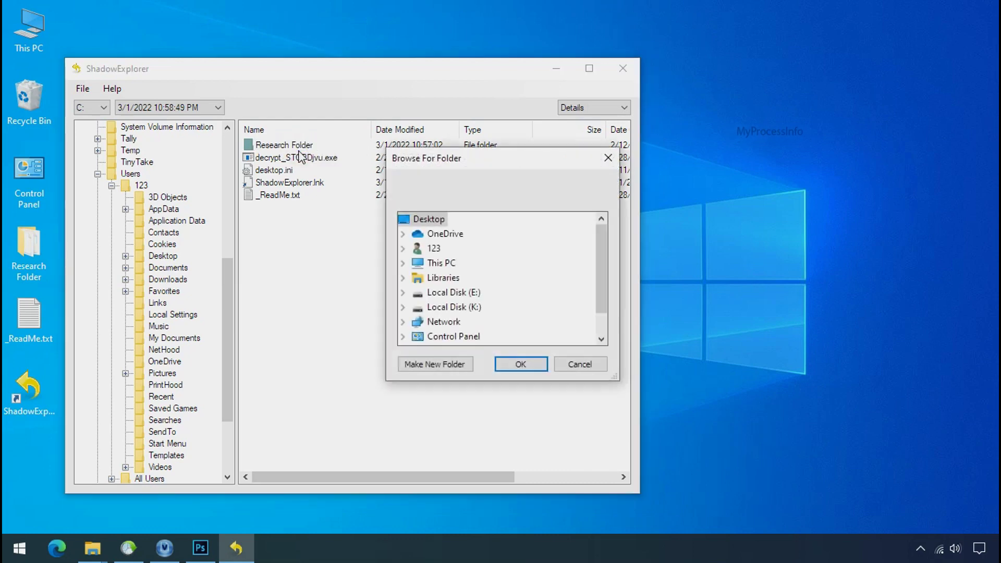
scroll(474, 281, down, 2)
double_click(468, 293)
click(470, 307)
click(519, 365)
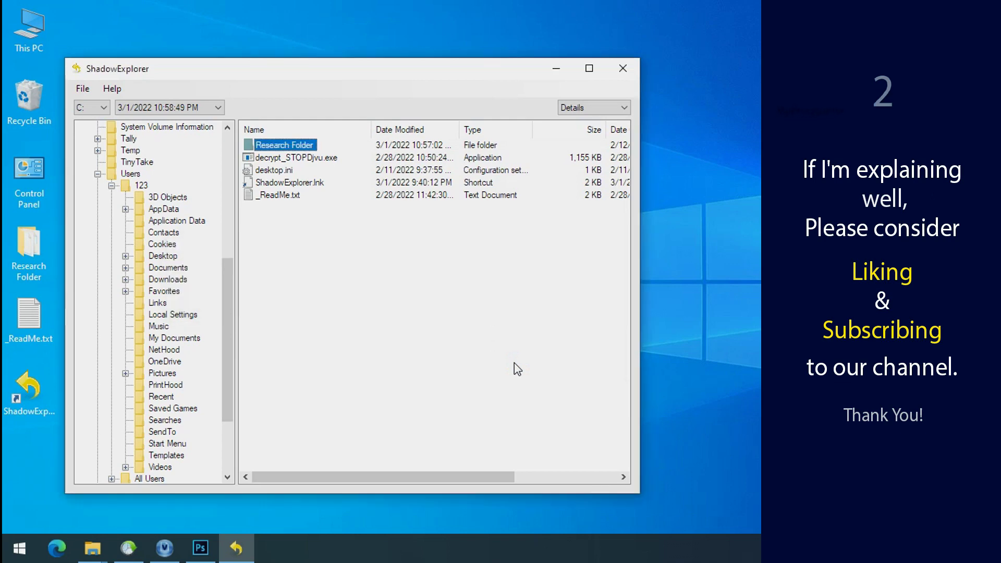
- Open G:\Recover\Research Folder and inspect the restored PNG, PDF and XLSX files
click(556, 70)
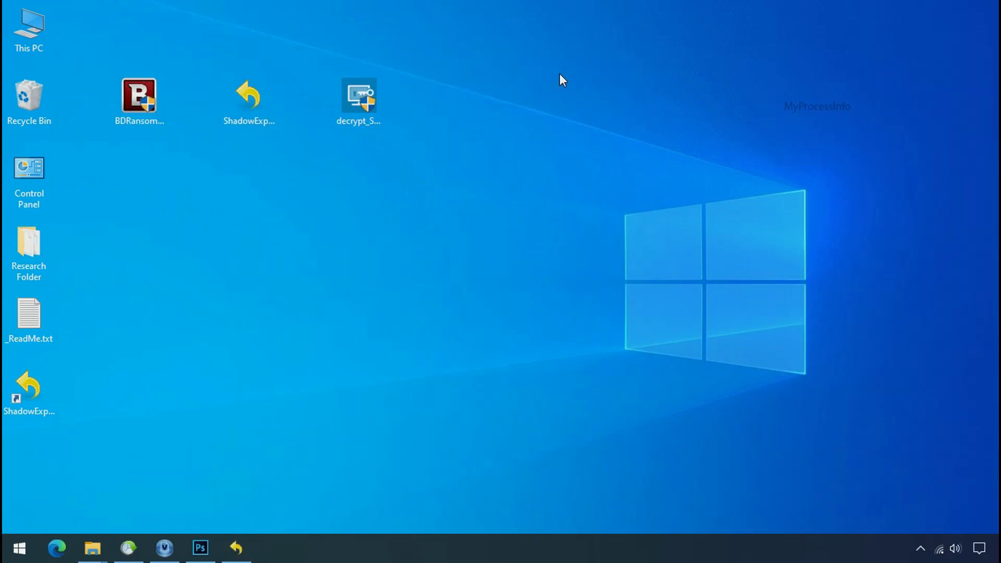
click(92, 548)
click(75, 402)
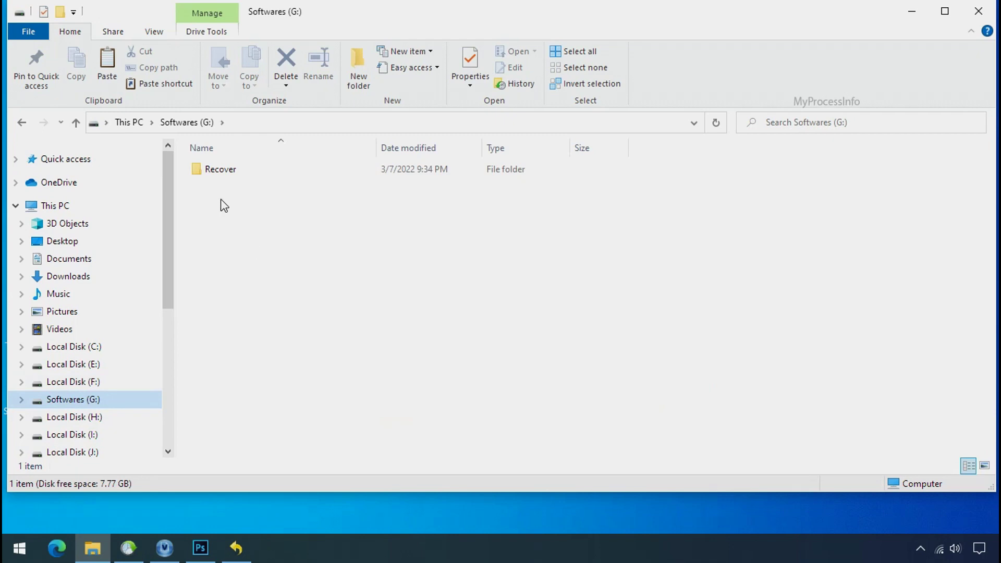
double_click(202, 171)
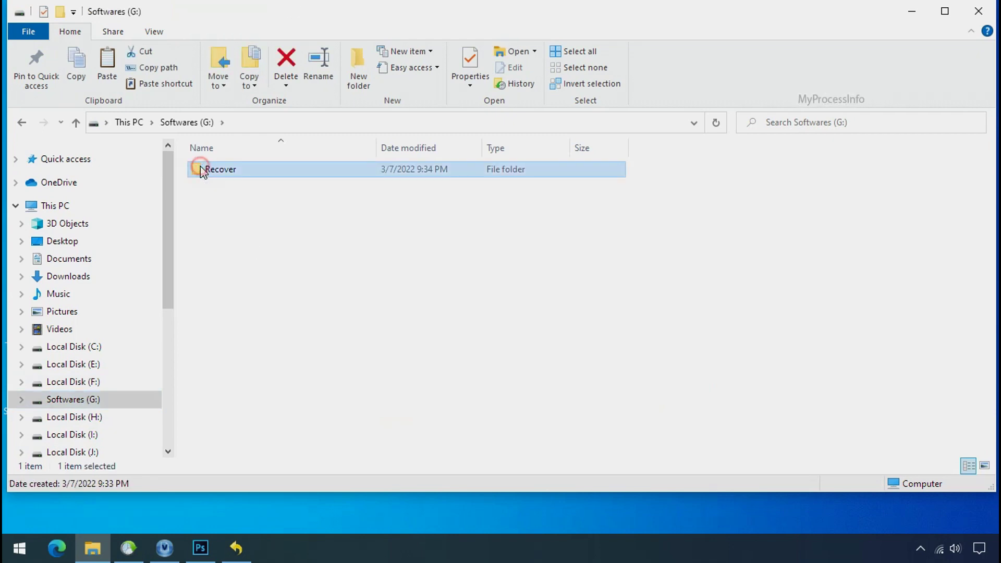
double_click(209, 170)
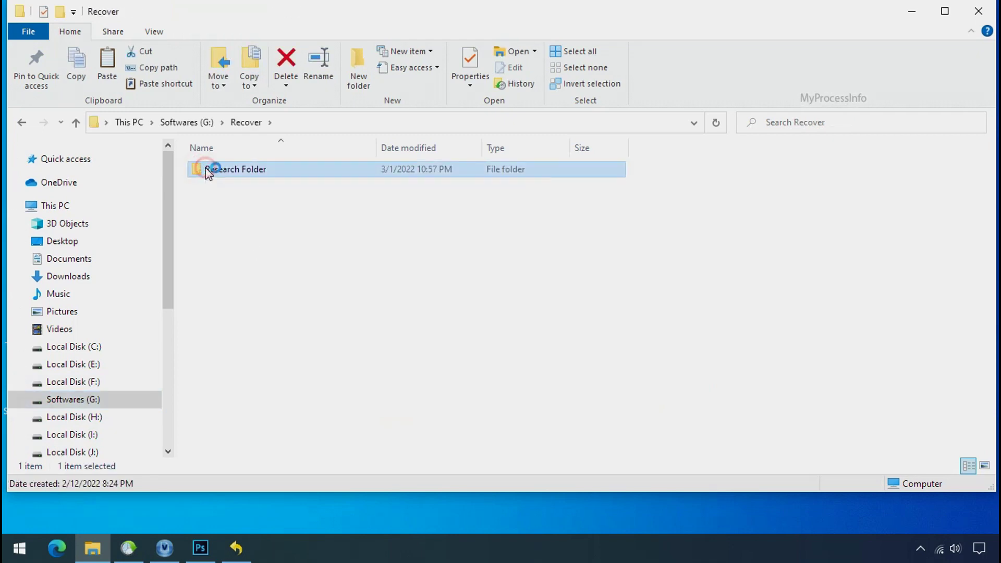
click(223, 172)
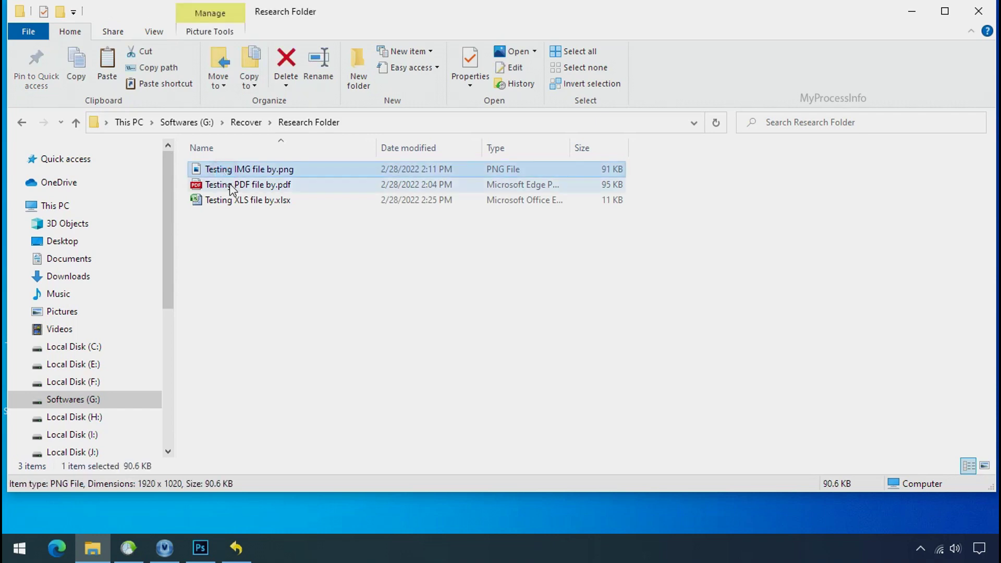
click(224, 185)
click(241, 200)
click(259, 169)
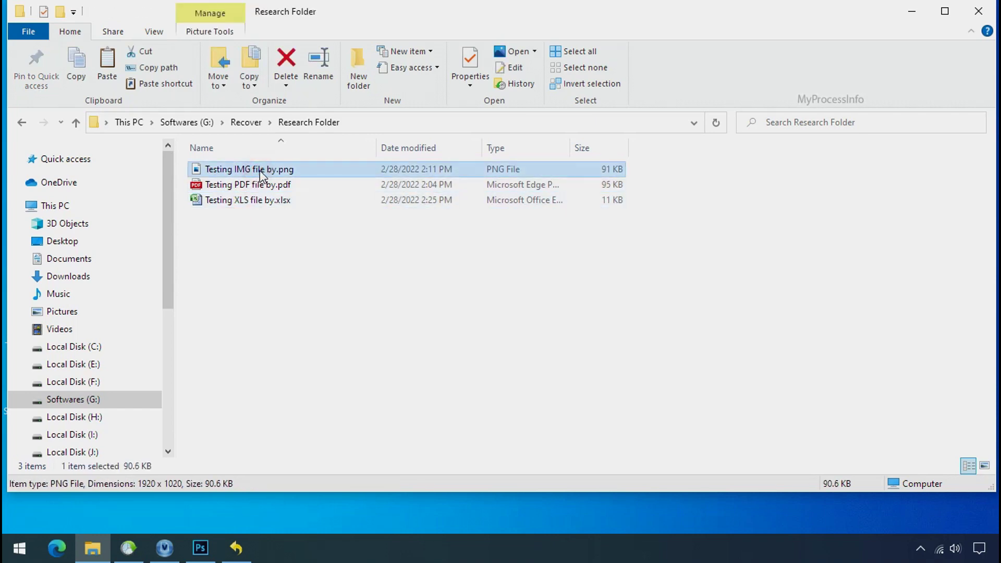
ctrl+scroll(414, 288, up, 5)
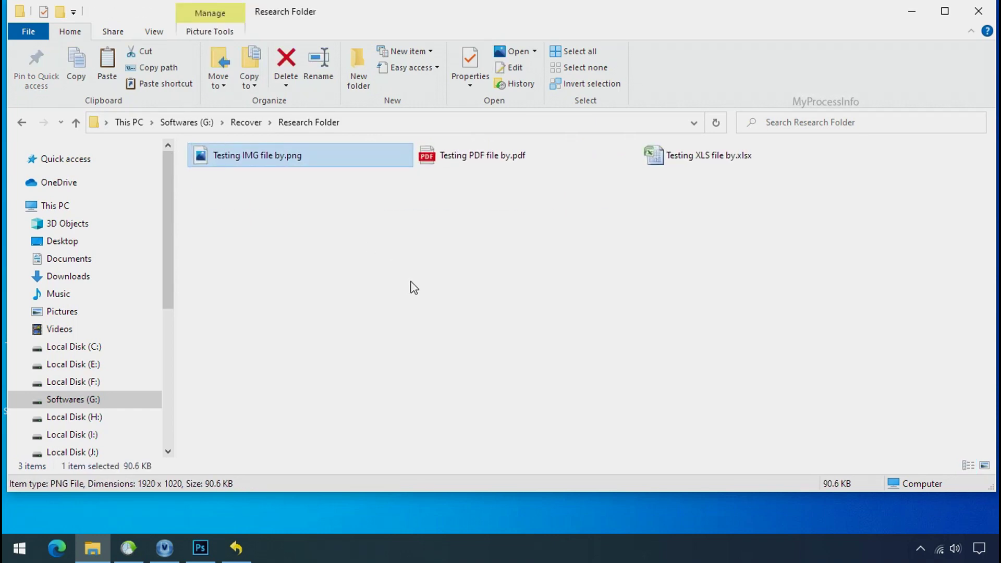
ctrl+scroll(414, 288, up, 2)
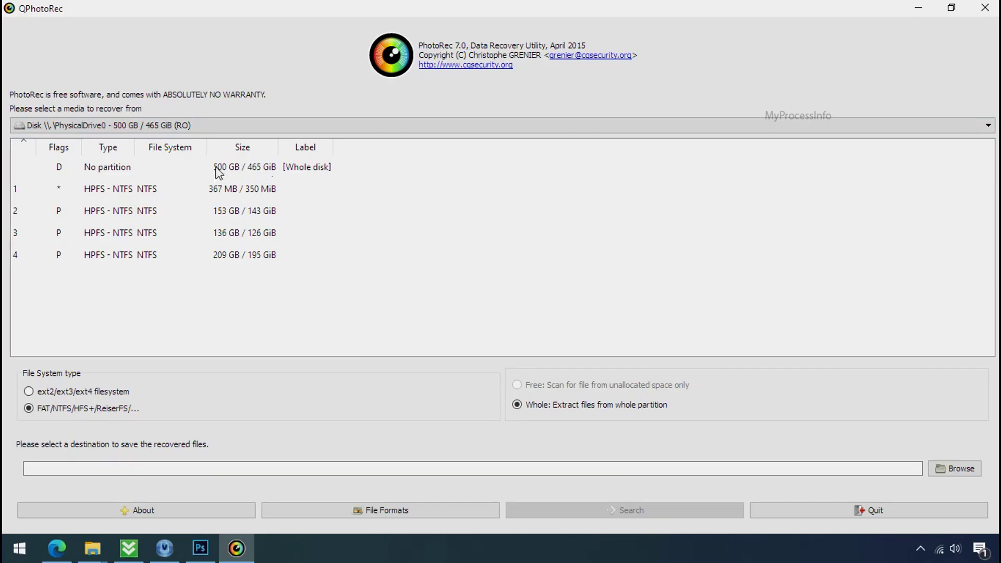
click(166, 129)
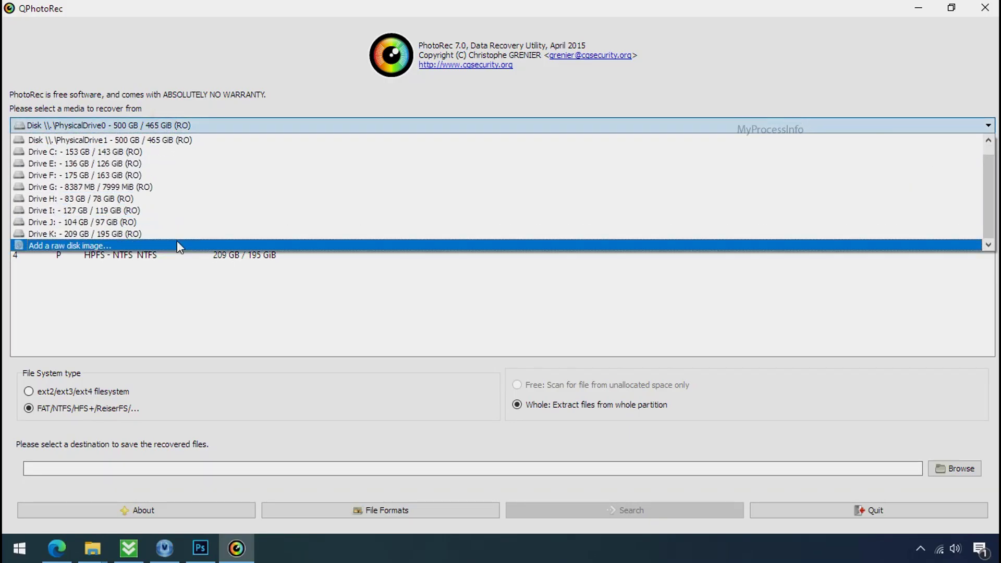
click(260, 76)
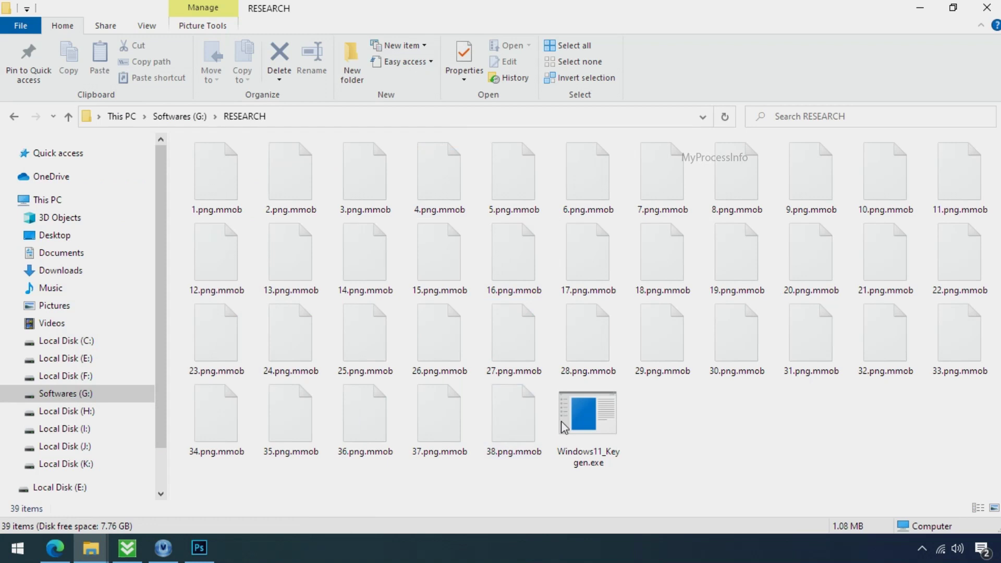
click(565, 423)
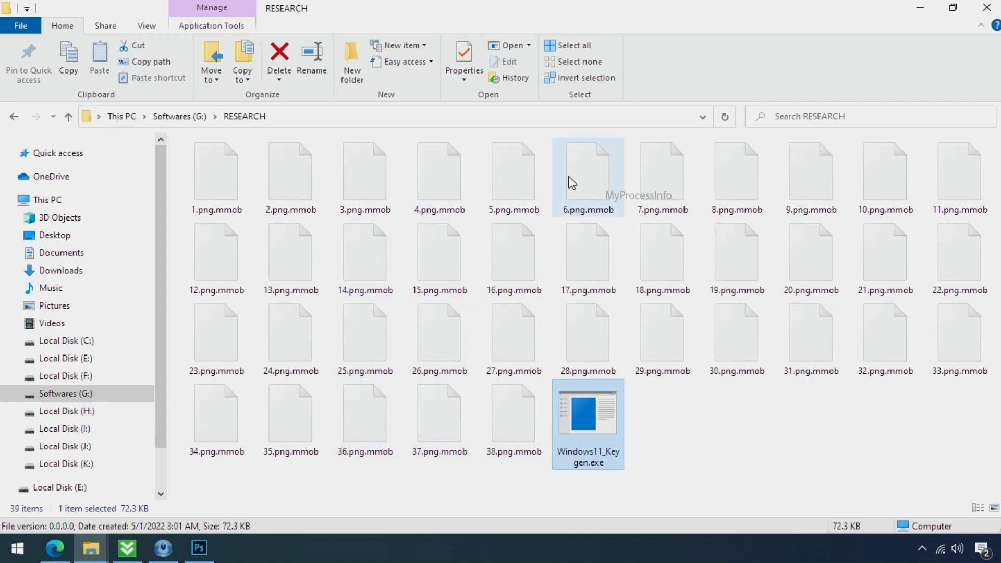
- Rename 17.png.mmob to 17.png, accepting the extension change warning
click(583, 261)
click(602, 295)
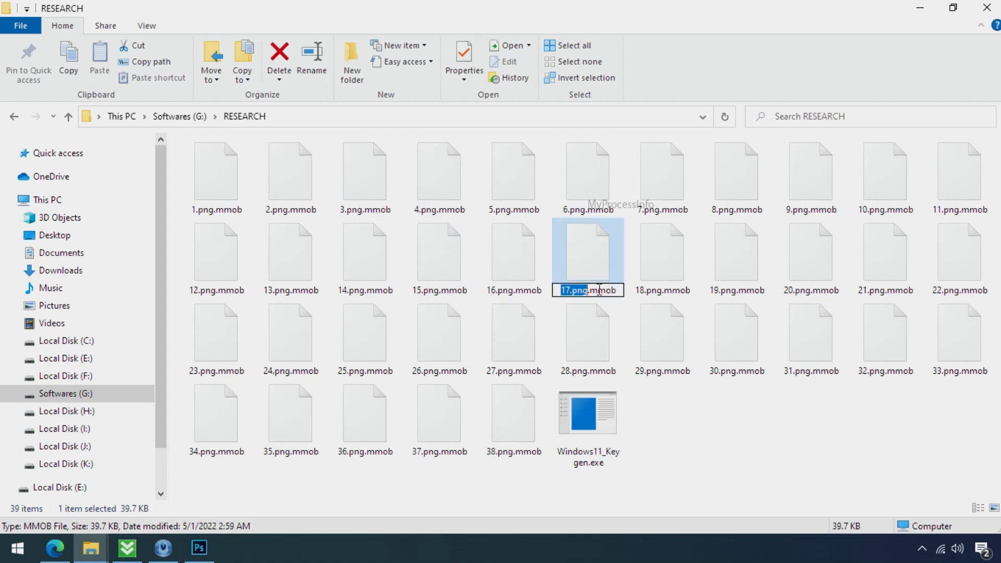
double_click(604, 290)
key(BackSpace)
key(BackSpace)
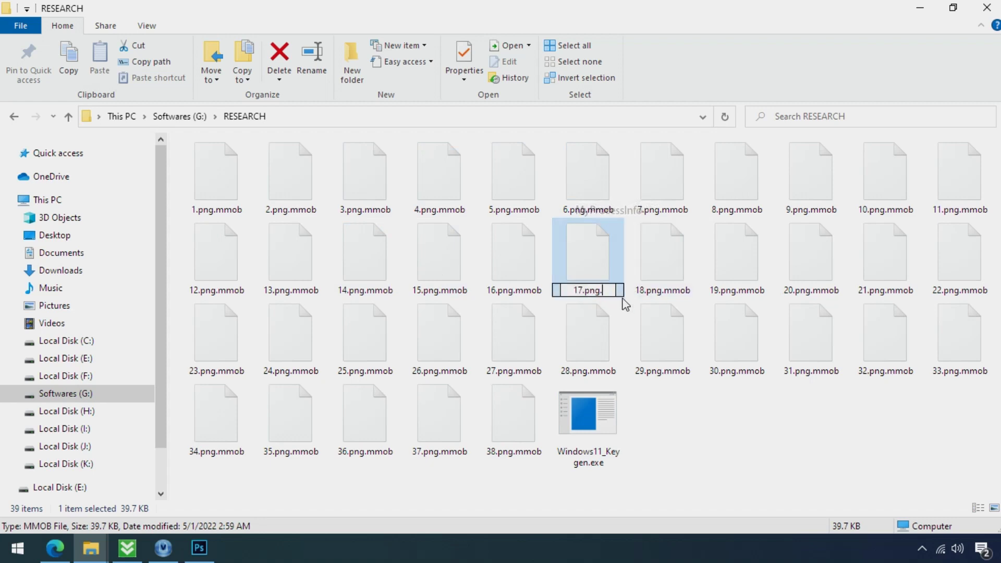
key(Return)
click(570, 280)
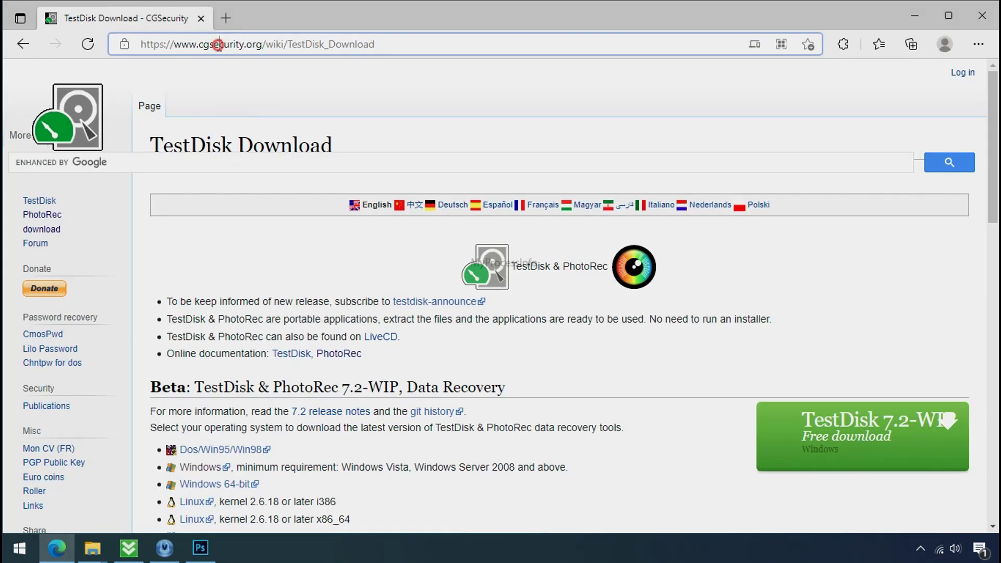
- Close the Edge window showing the TestDisk download page
click(218, 46)
click(256, 95)
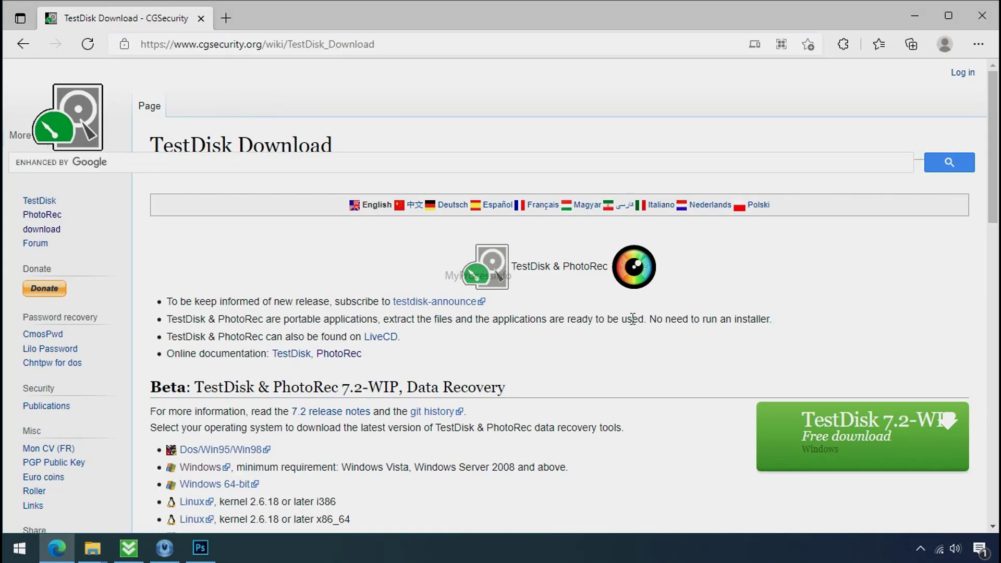
click(994, 26)
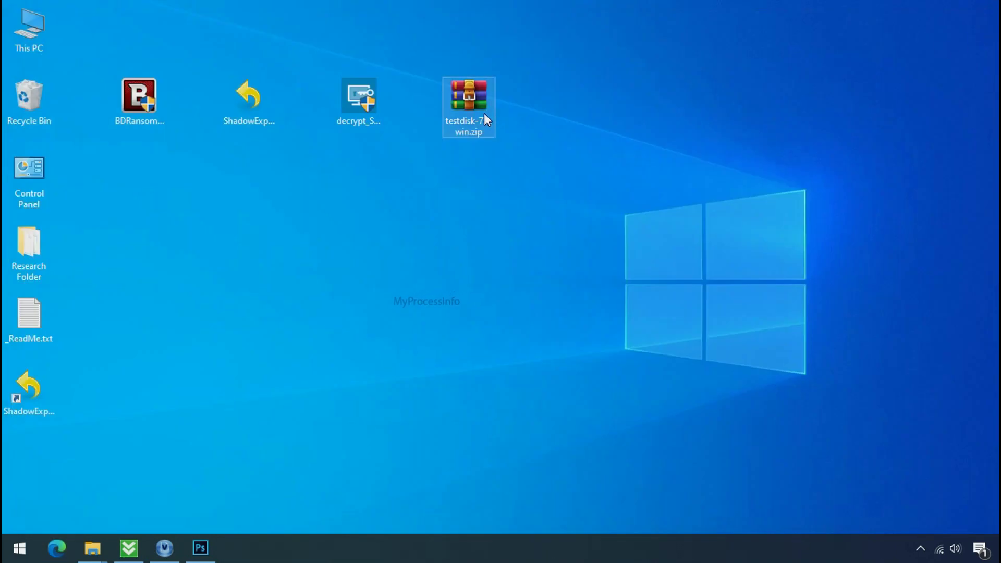
- Extract testdisk-7.0.win.zip into a testdisk-7.0.win folder and open it
right_click(485, 114)
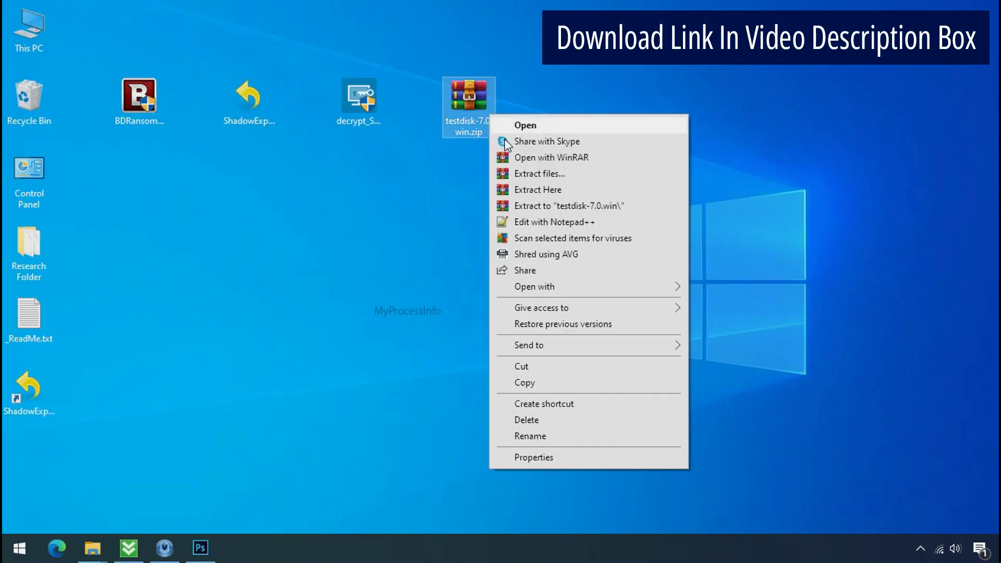
click(552, 207)
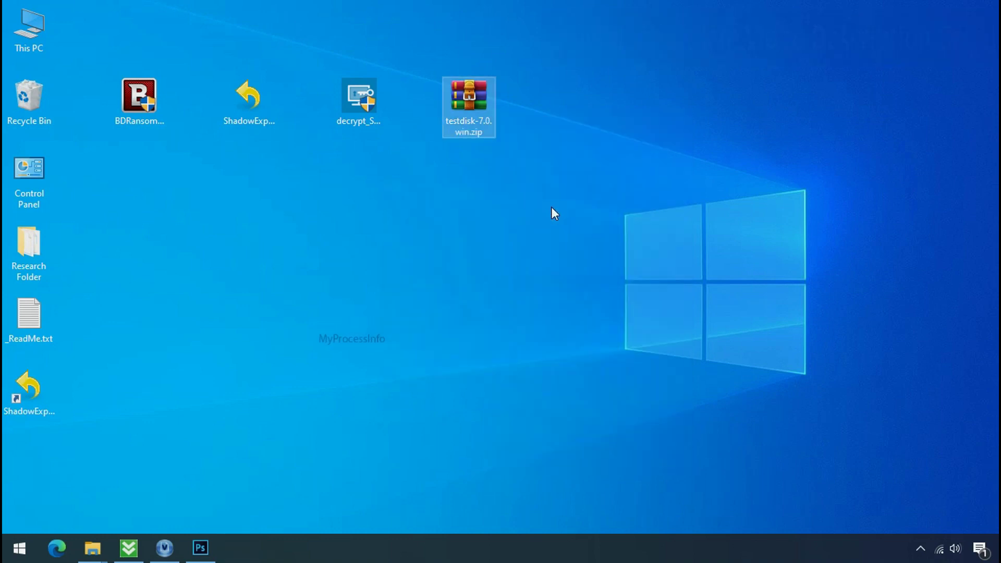
double_click(584, 134)
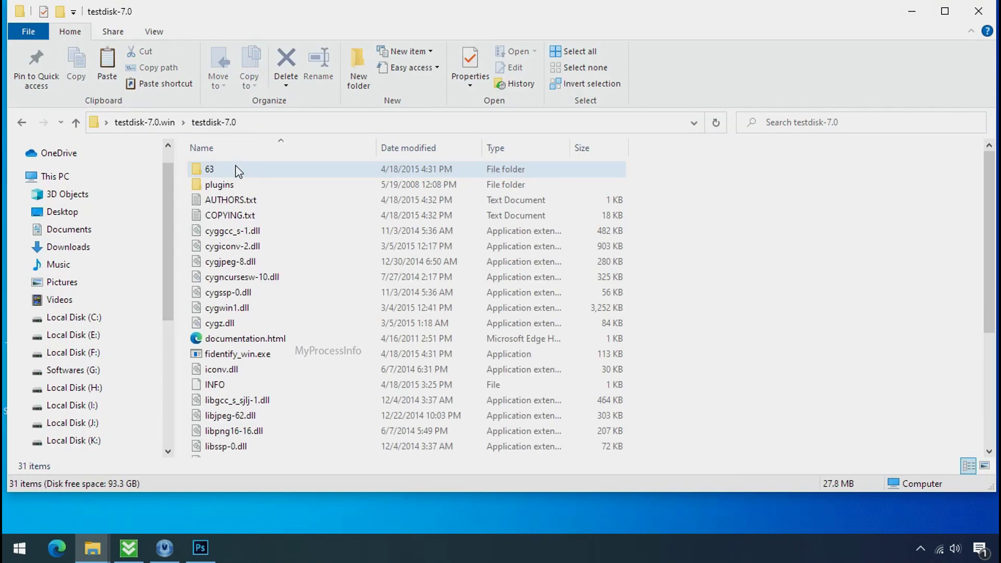
- Launch QPhotoRec from qphotorec_win.exe in the extracted files
scroll(282, 350, down, 4)
click(280, 344)
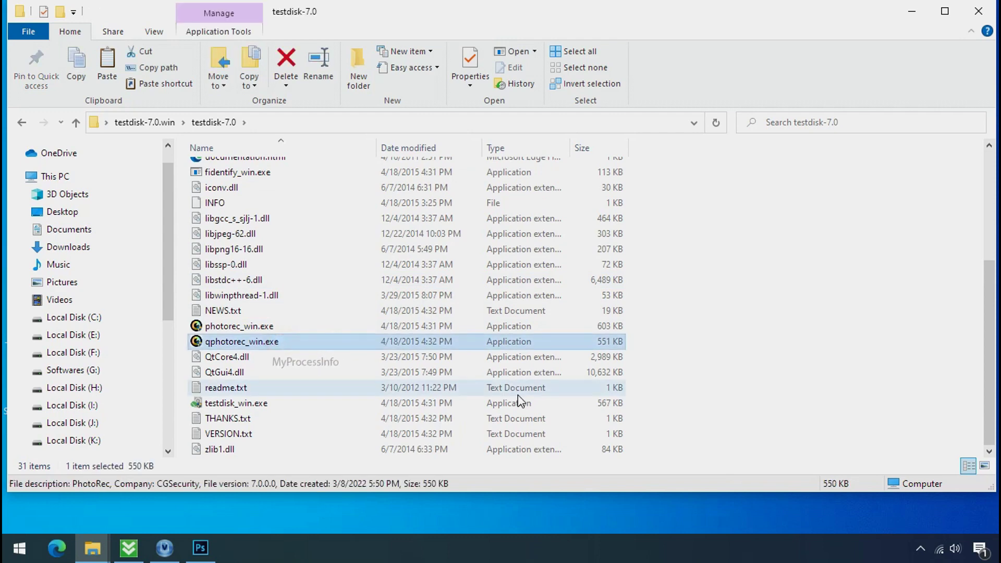
double_click(239, 340)
- Choose Drive C: as the recovery source and clear all file formats
click(201, 127)
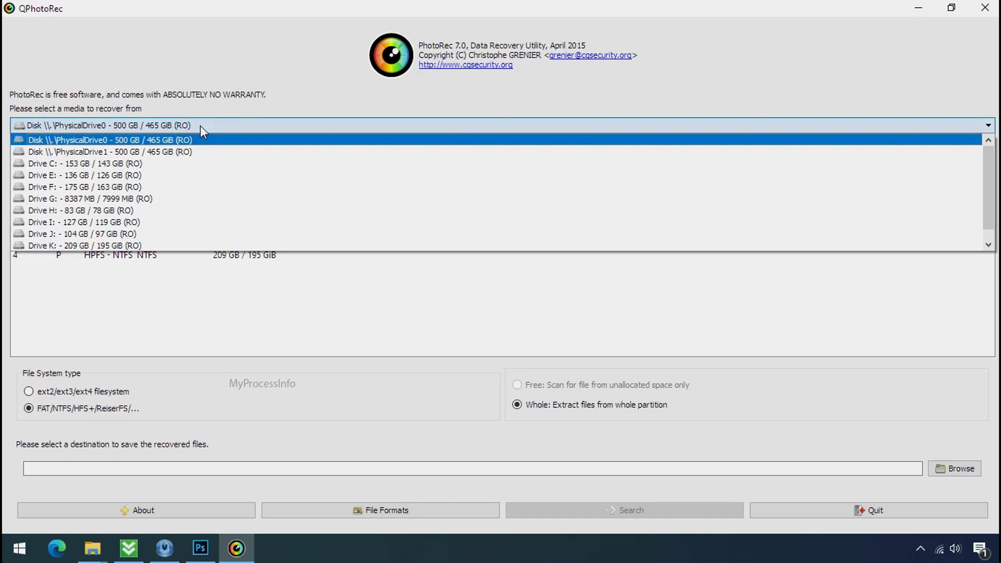
click(212, 164)
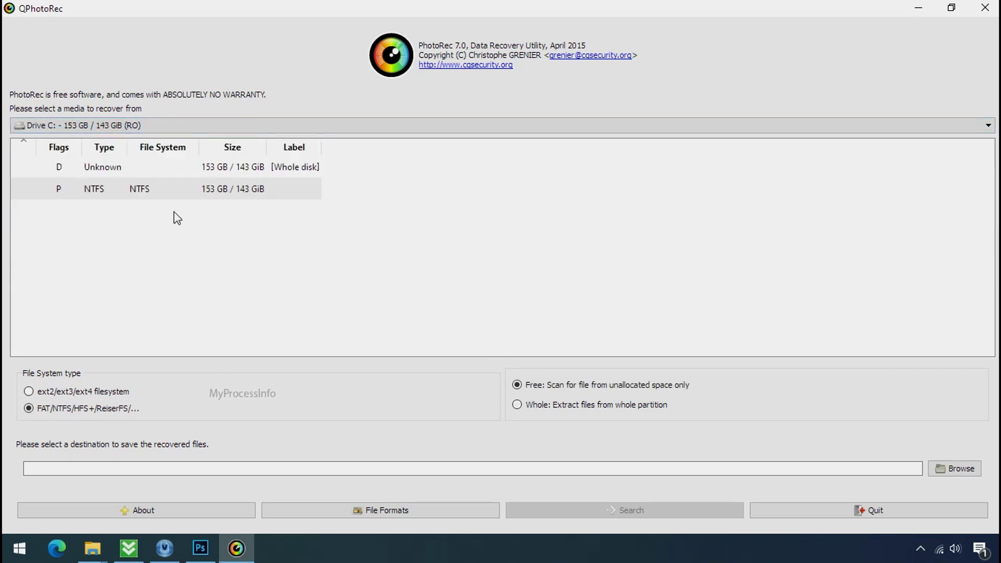
click(369, 511)
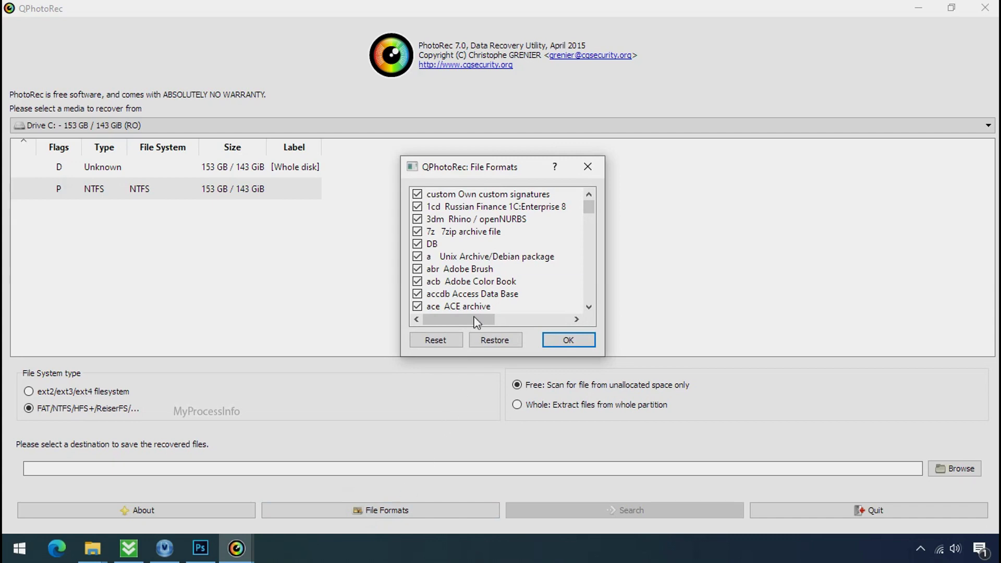
click(443, 341)
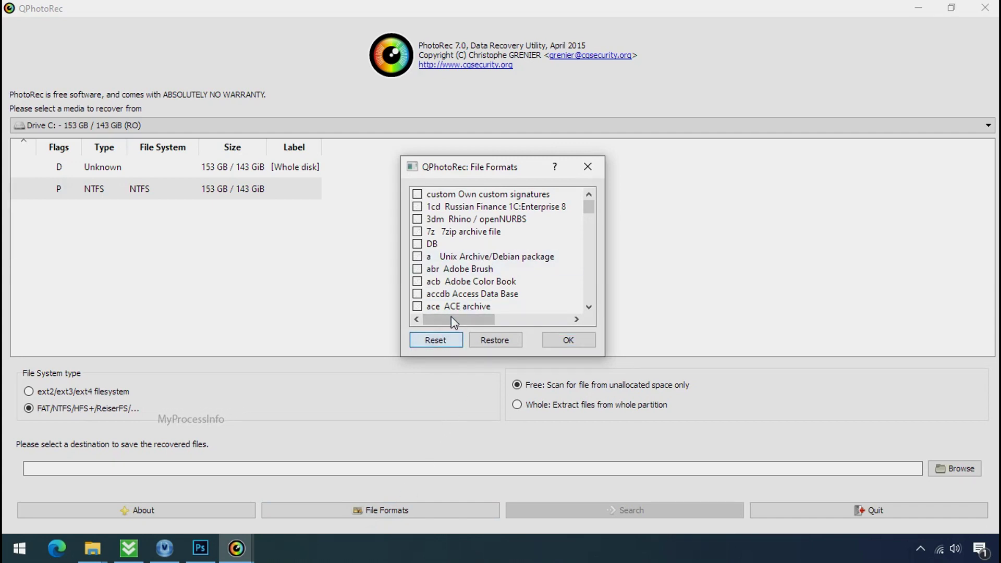
- Select the jpg, png and pdf file formats and confirm the list
click(450, 282)
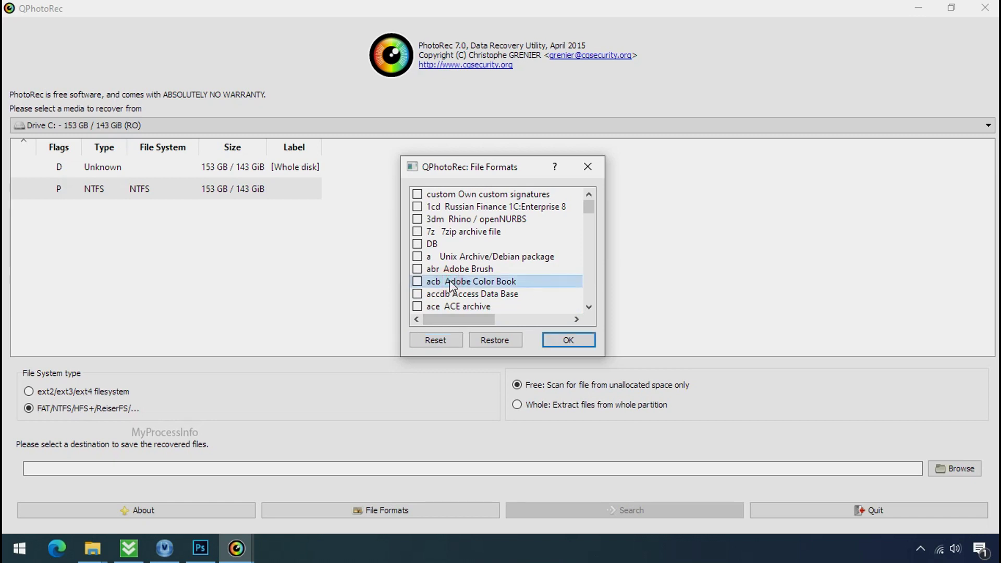
key(j)
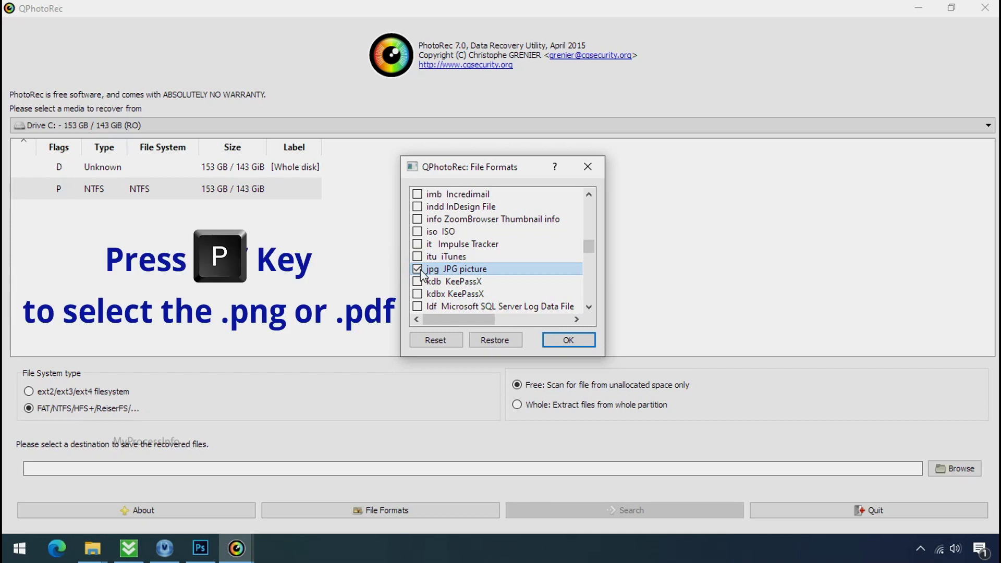
key(p)
scroll(459, 247, down, 2)
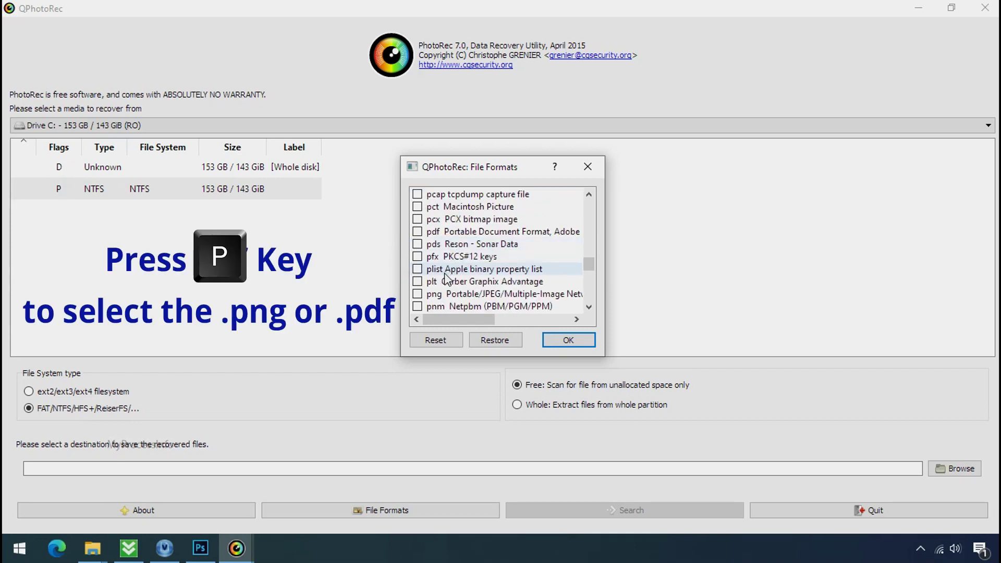
click(417, 294)
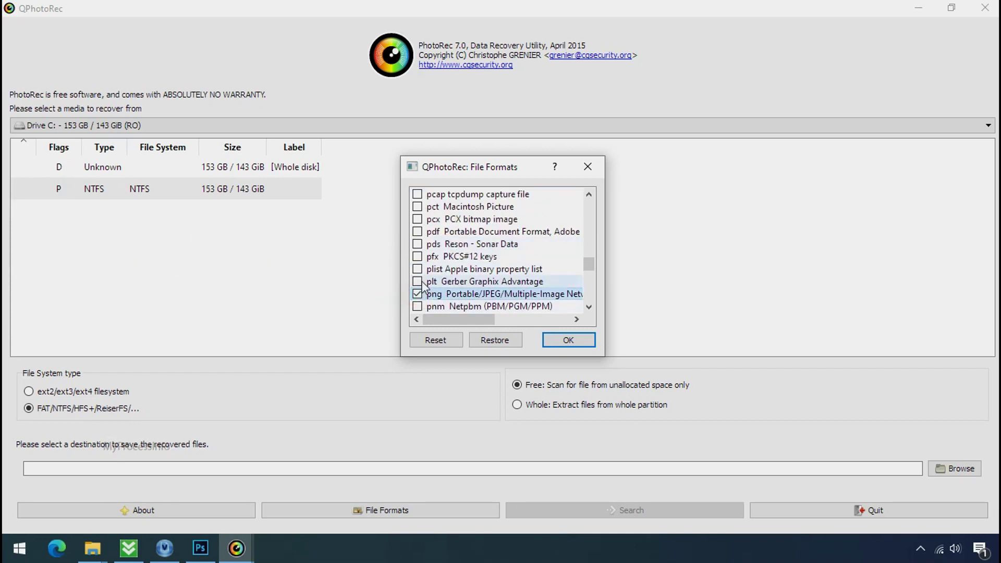
click(417, 232)
click(564, 341)
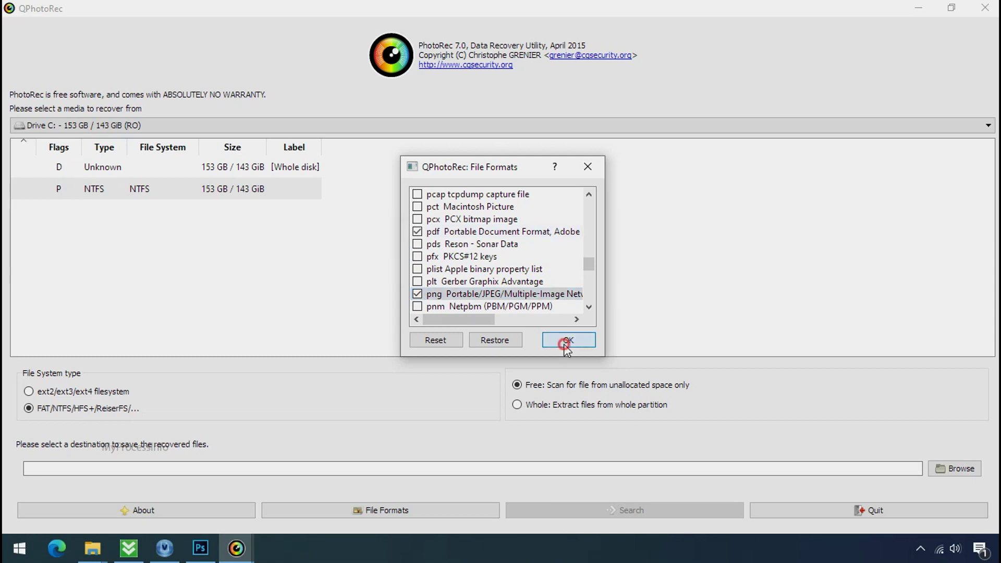
- Create a new folder named Recovery on drive G: for the recovered files
click(973, 468)
click(178, 185)
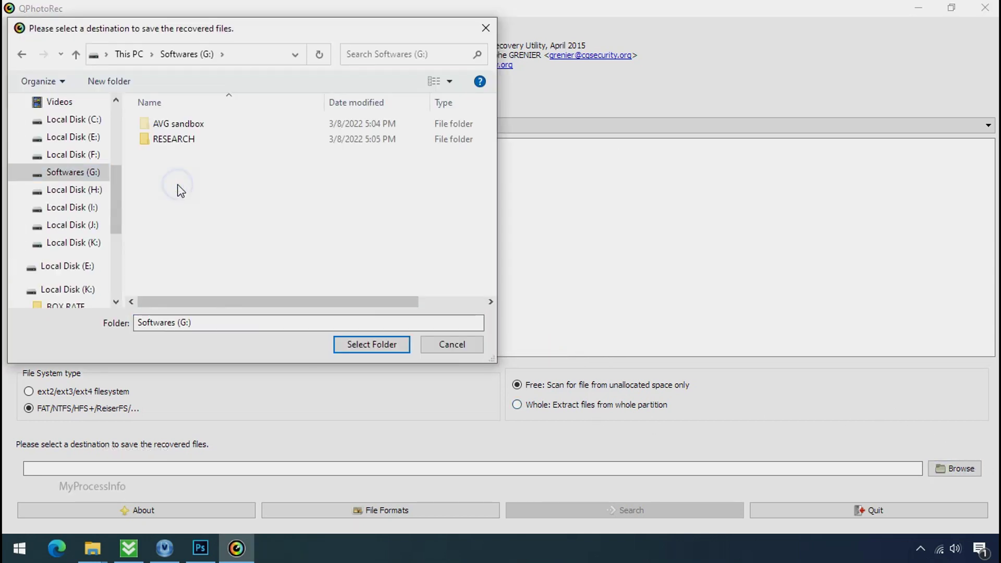
right_click(178, 186)
mouse_move(359, 356)
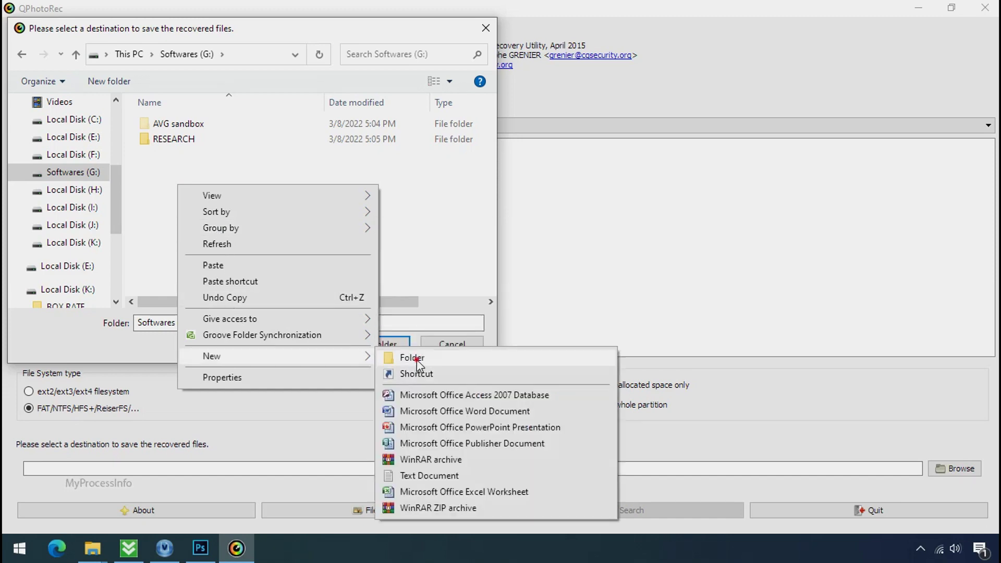
click(412, 358)
text(Recovery)
key(Return)
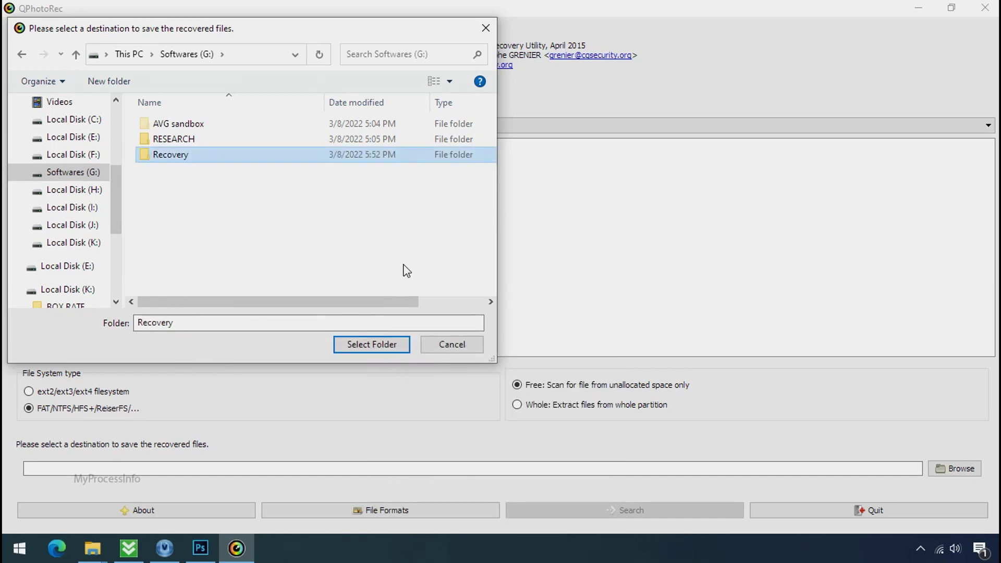
- Set G:\Recovery as the destination, start the search and shrink the QPhotoRec window
click(372, 347)
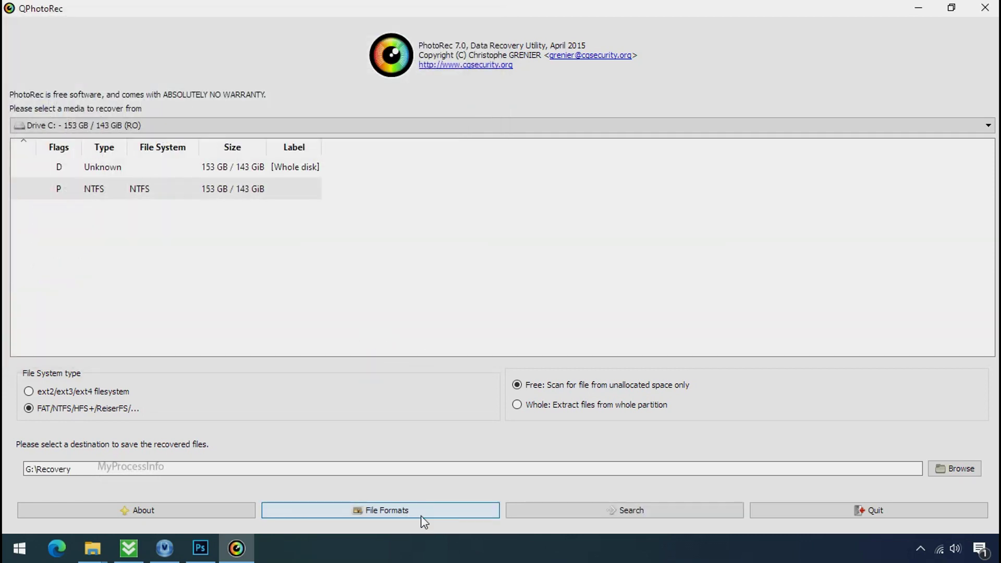
click(631, 511)
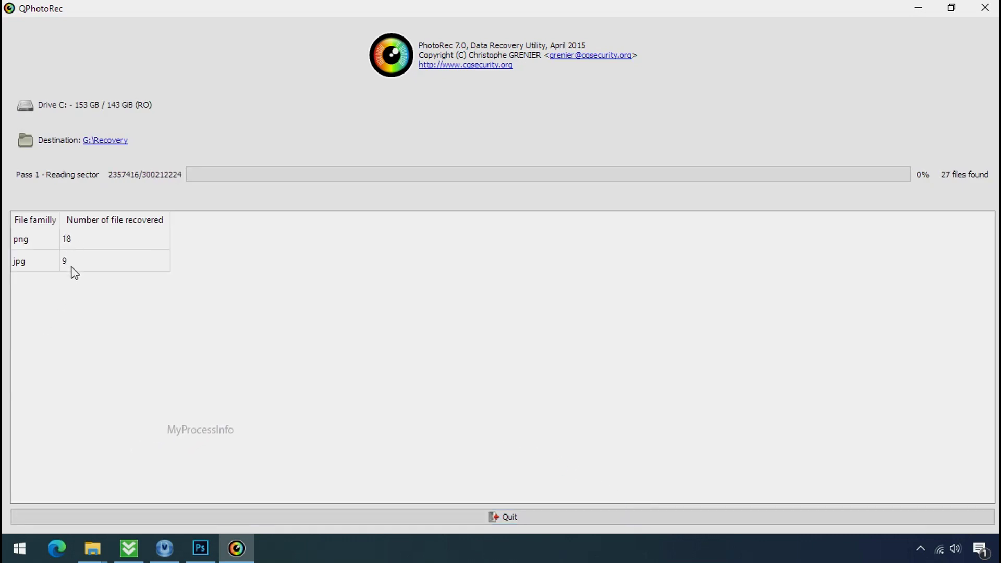
click(952, 8)
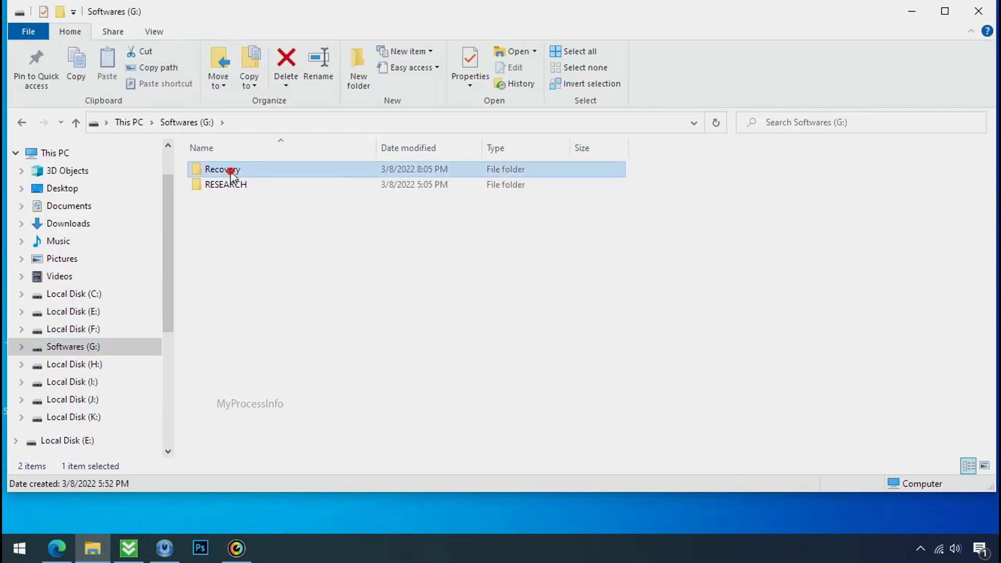
- Open G:\Recovery\recup_dir.3 and browse through the recovered png and jpg files
double_click(225, 170)
click(233, 181)
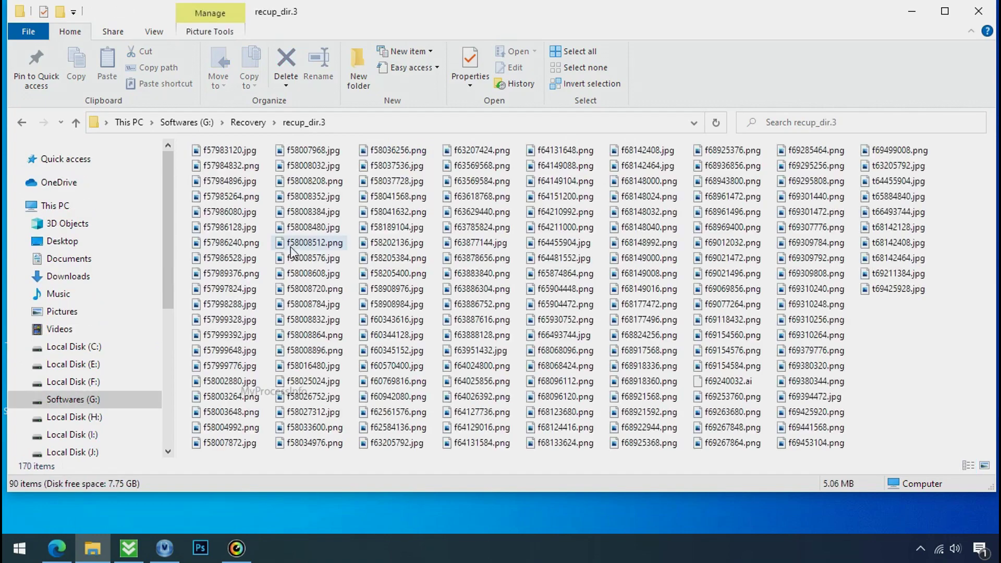
scroll(326, 246, right, 2)
scroll(326, 246, right, 3)
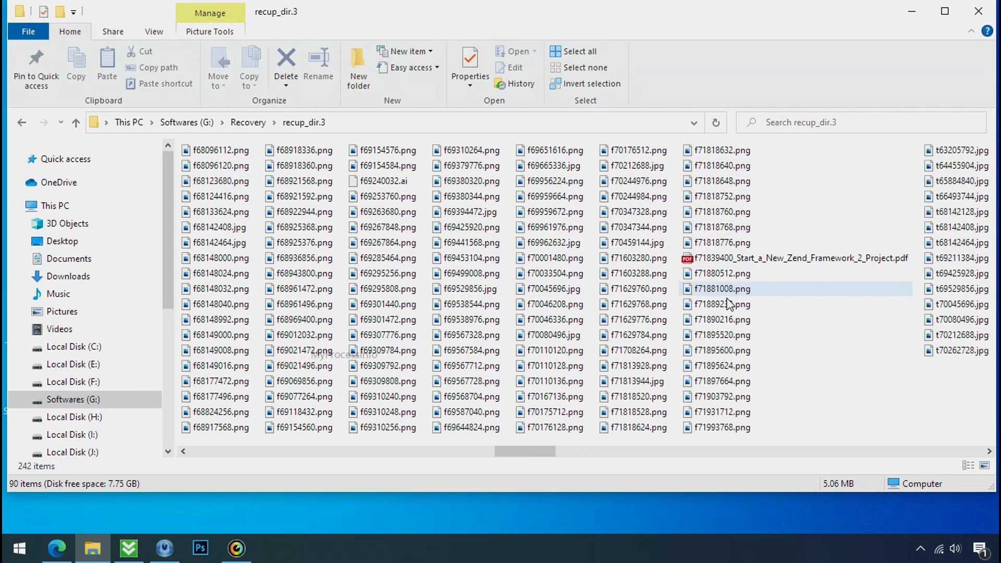
scroll(723, 320, right, 3)
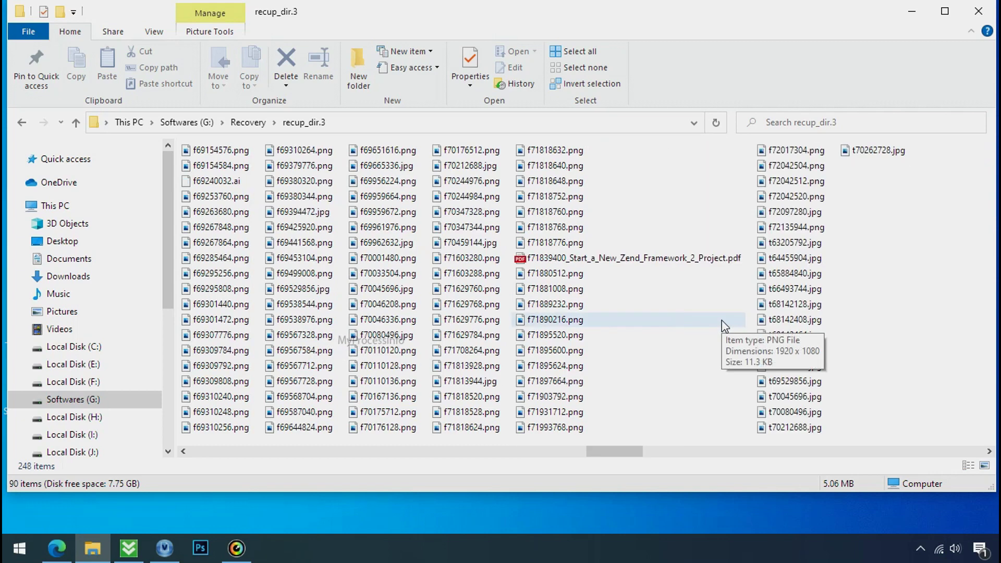
scroll(722, 321, right, 1)
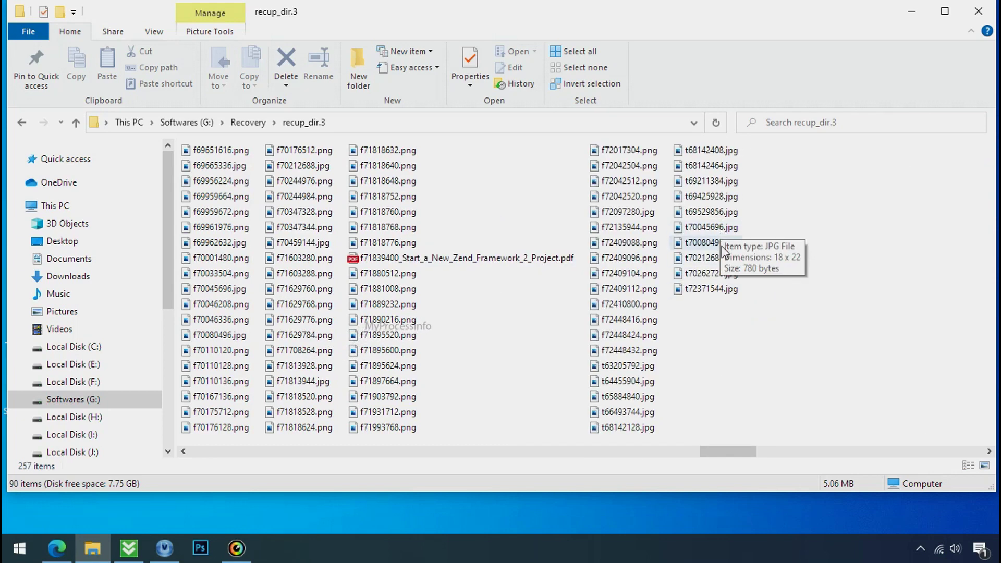
scroll(716, 341, right, 3)
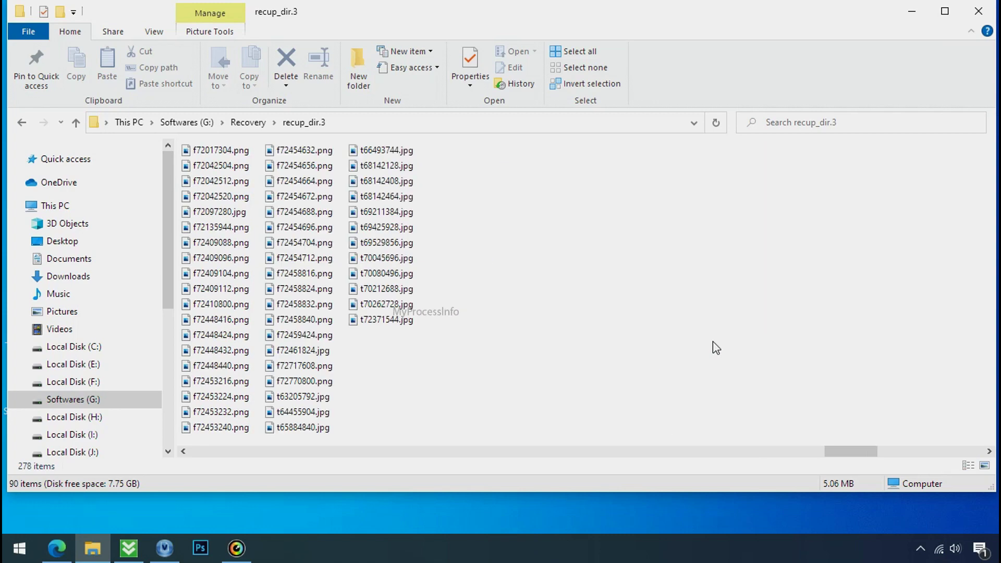